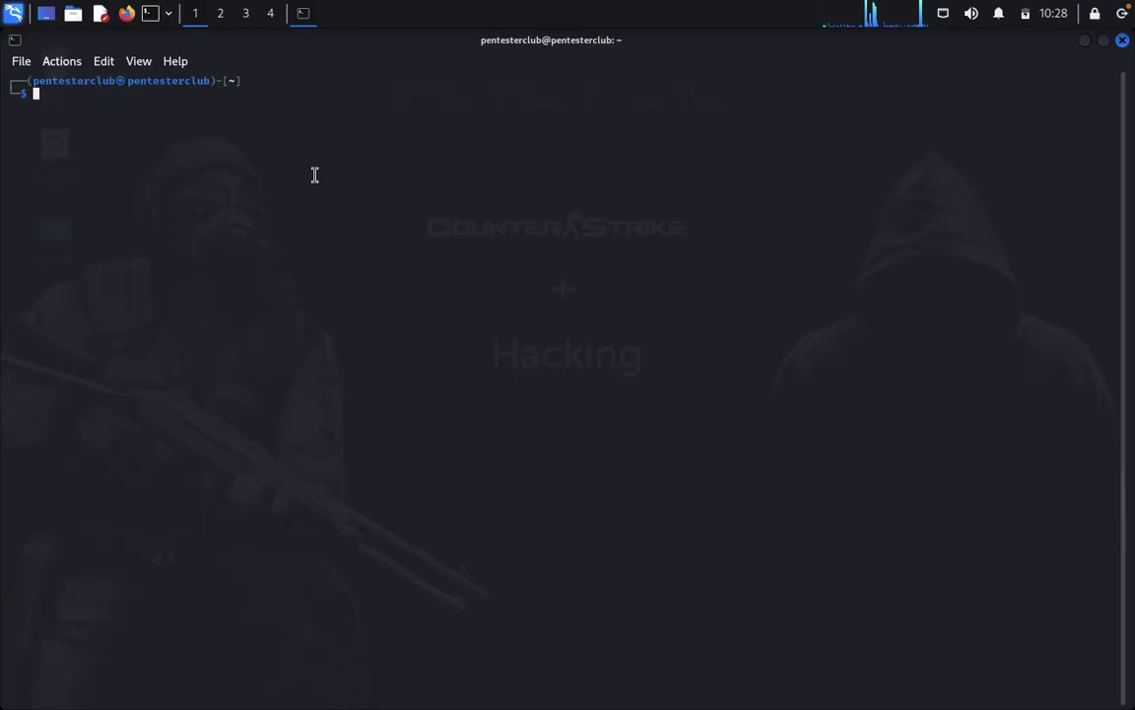
text(git clone)
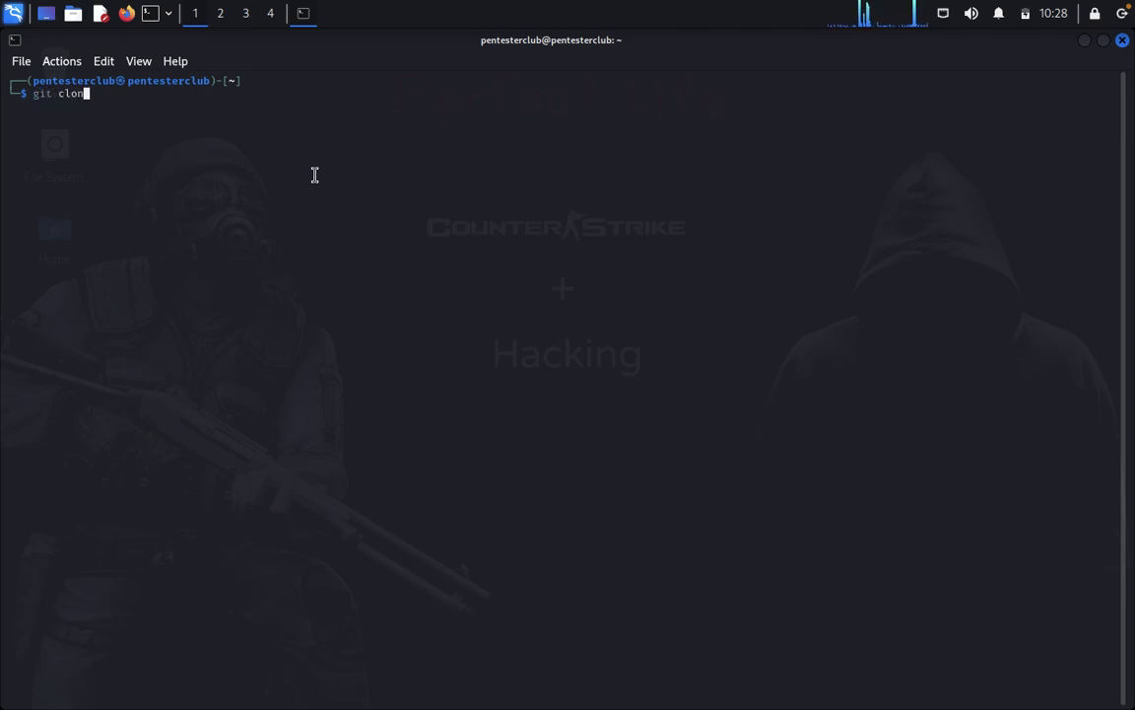
right_click(314, 174)
click(325, 200)
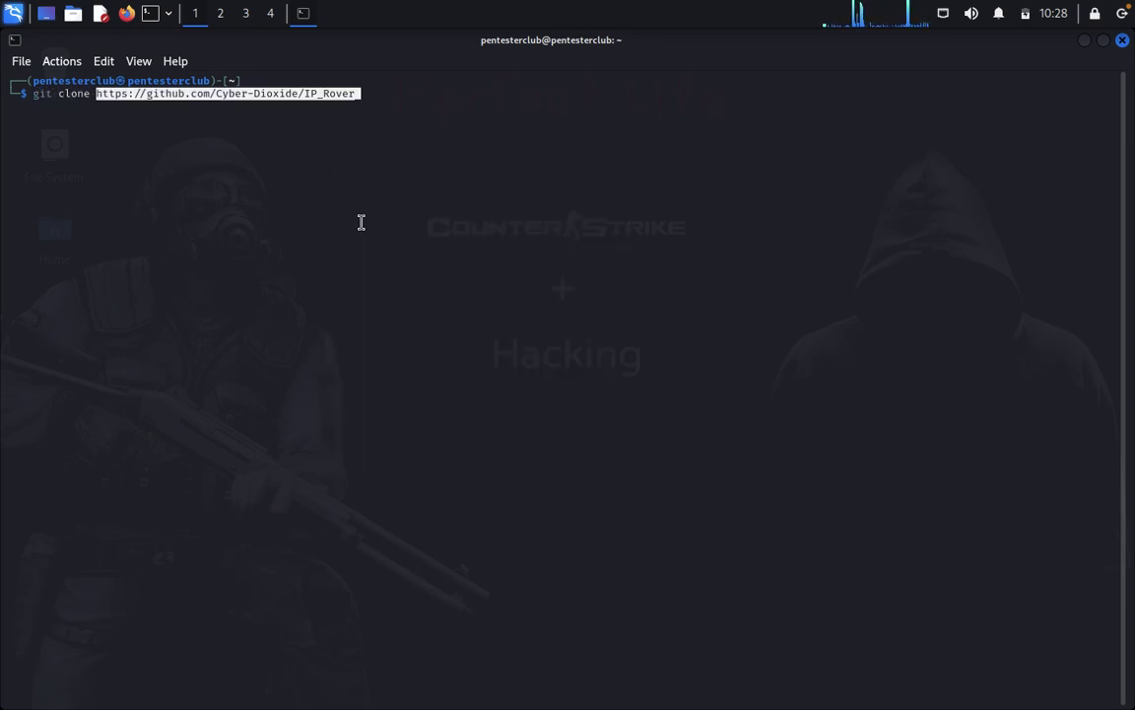
key(Return)
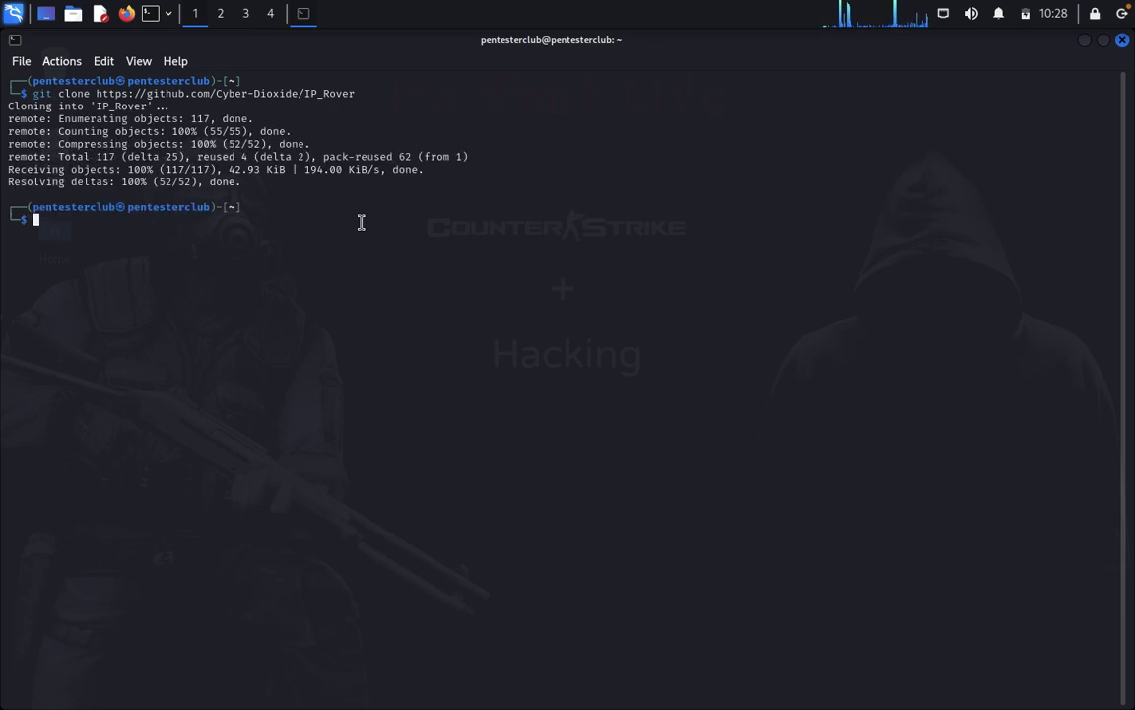
Change into the IP_Rover directory and list its contents.
text(cd IP)
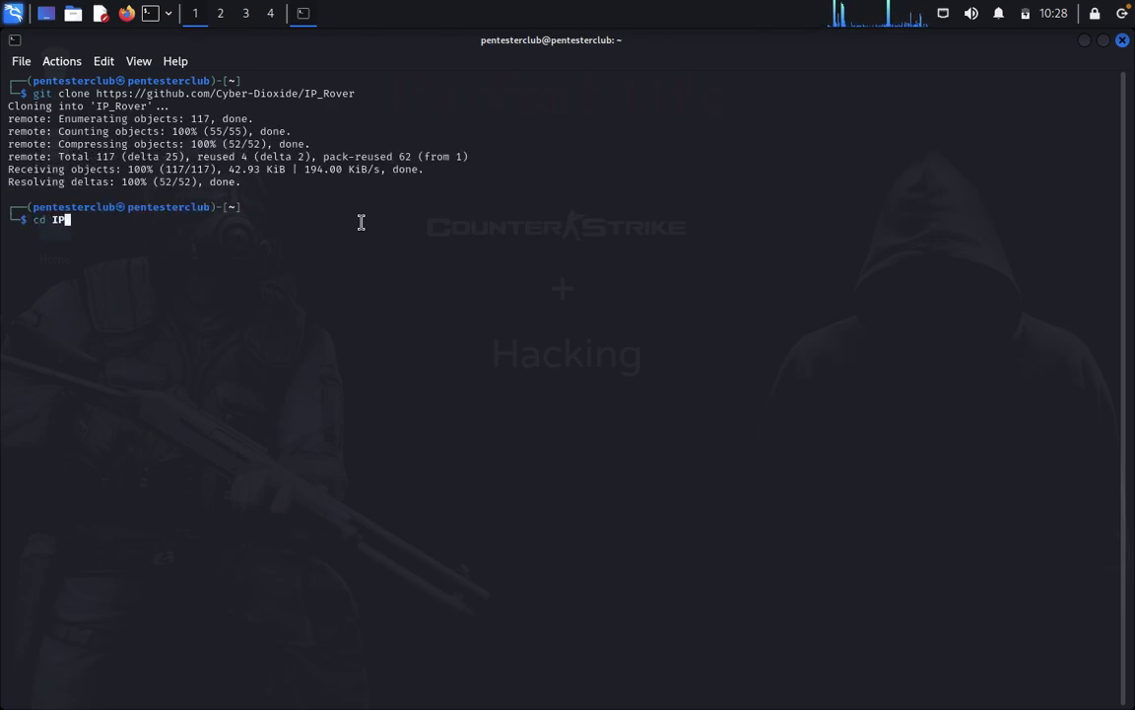
text(_Rover)
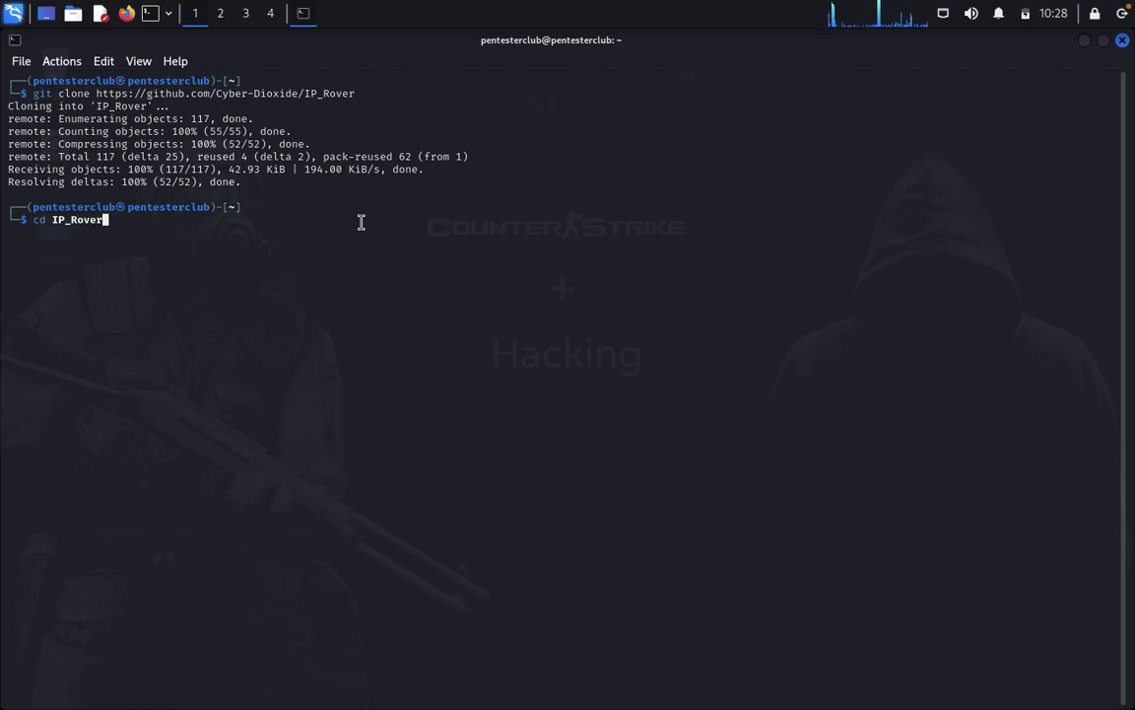
key(Return)
text(ls)
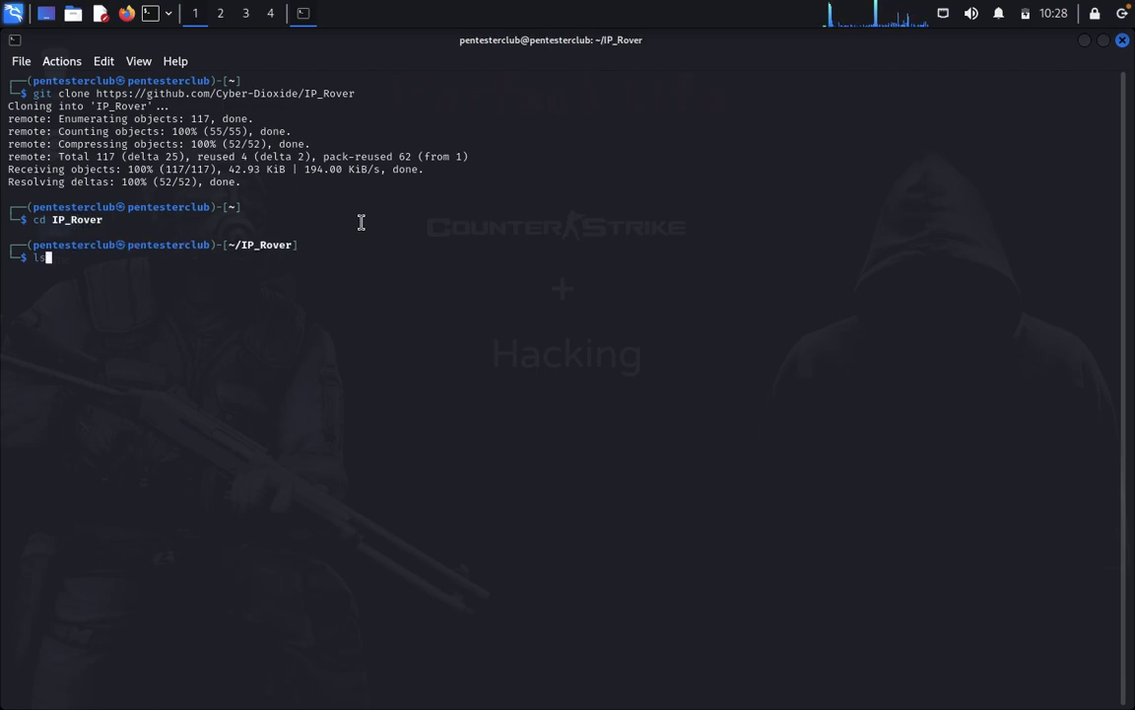
key(Return)
Install the Python dependencies from requirements.txt with pip3.
text(pip)
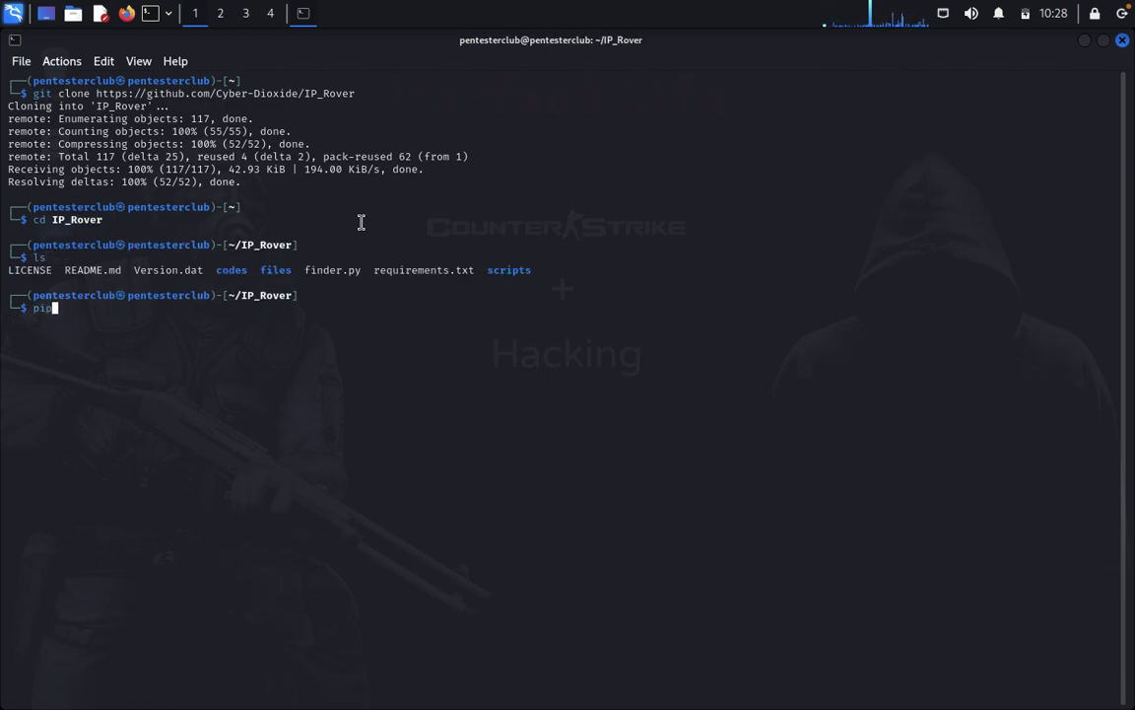
text(3 install)
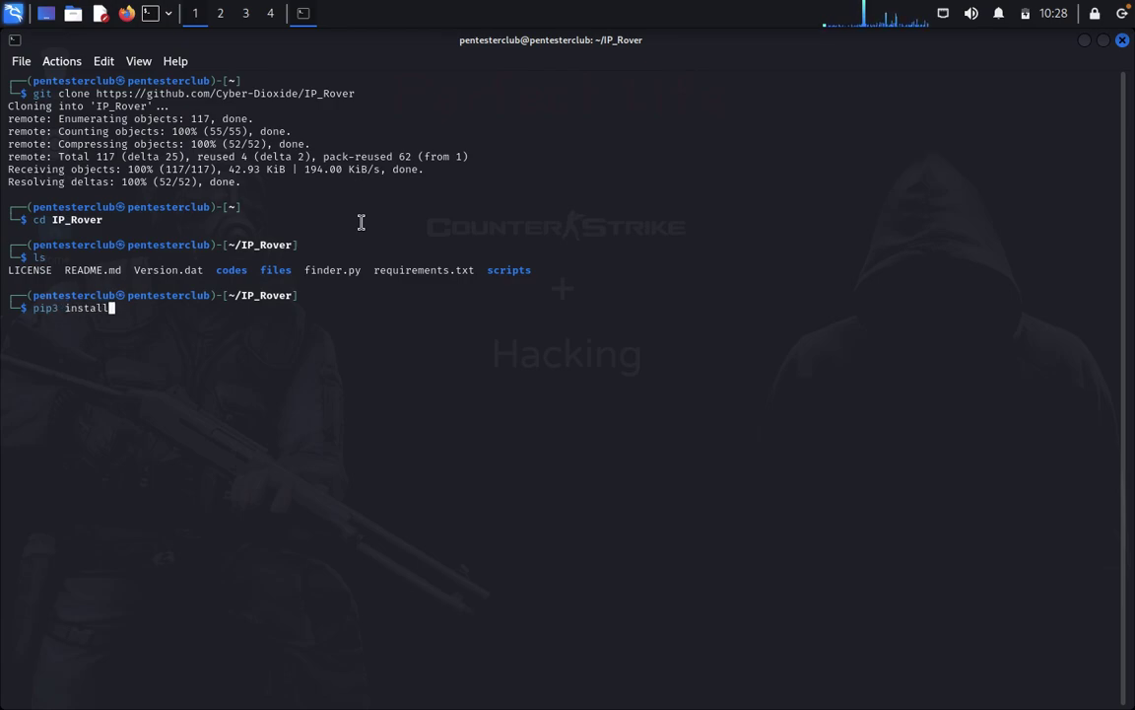
text( -r requi)
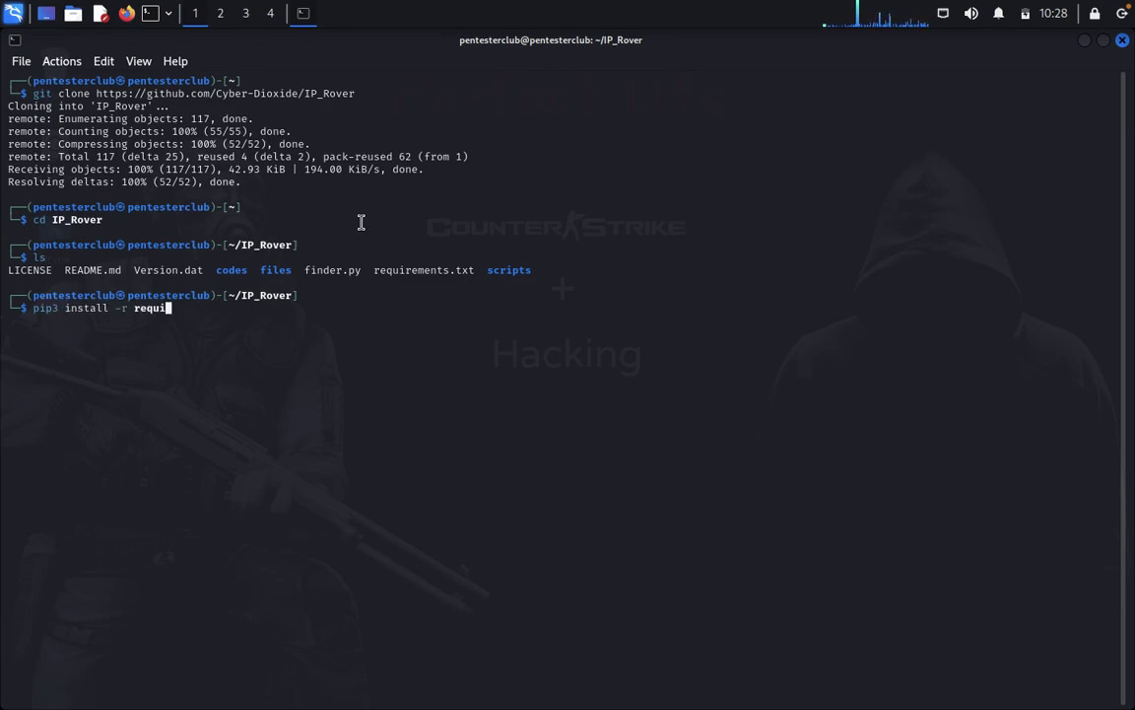
text(rements.txt)
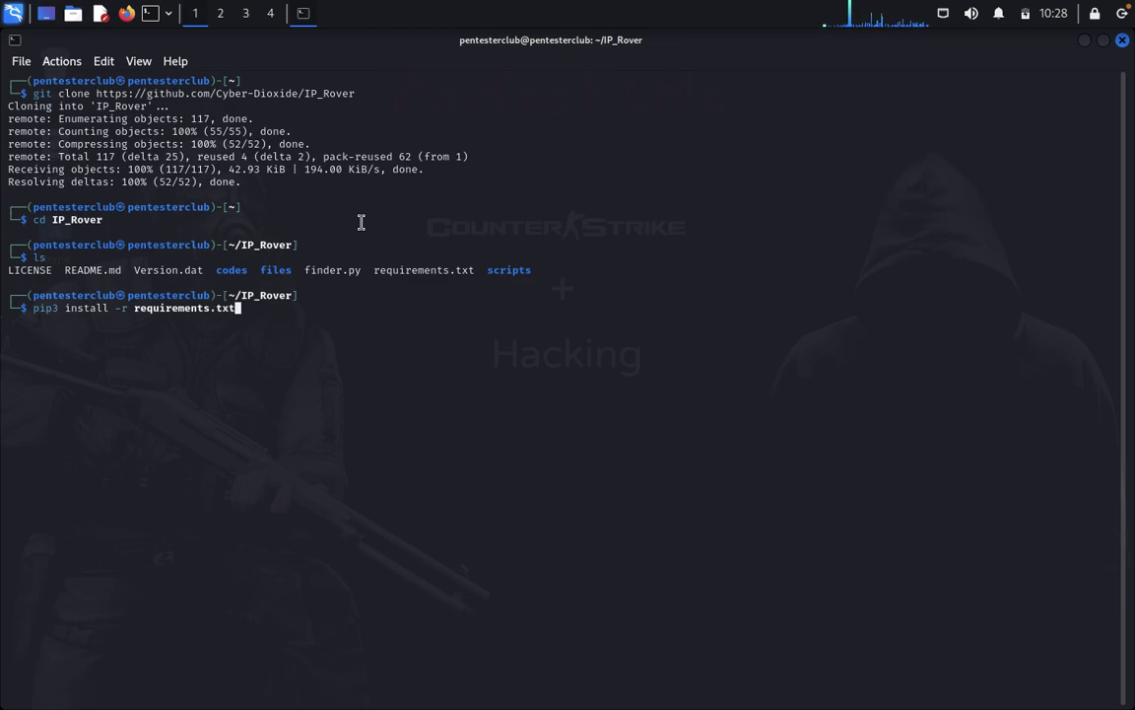
key(Return)
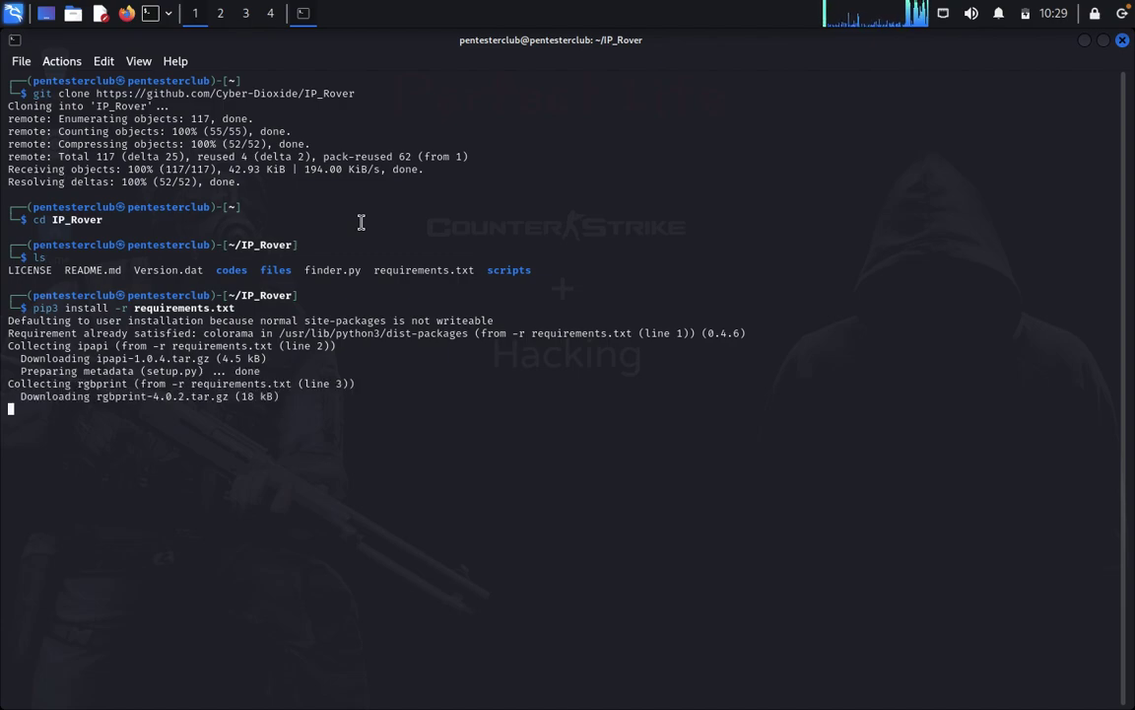
Copy the script name finder.py from the directory listing and run the script with python3.
triple_click(341, 268)
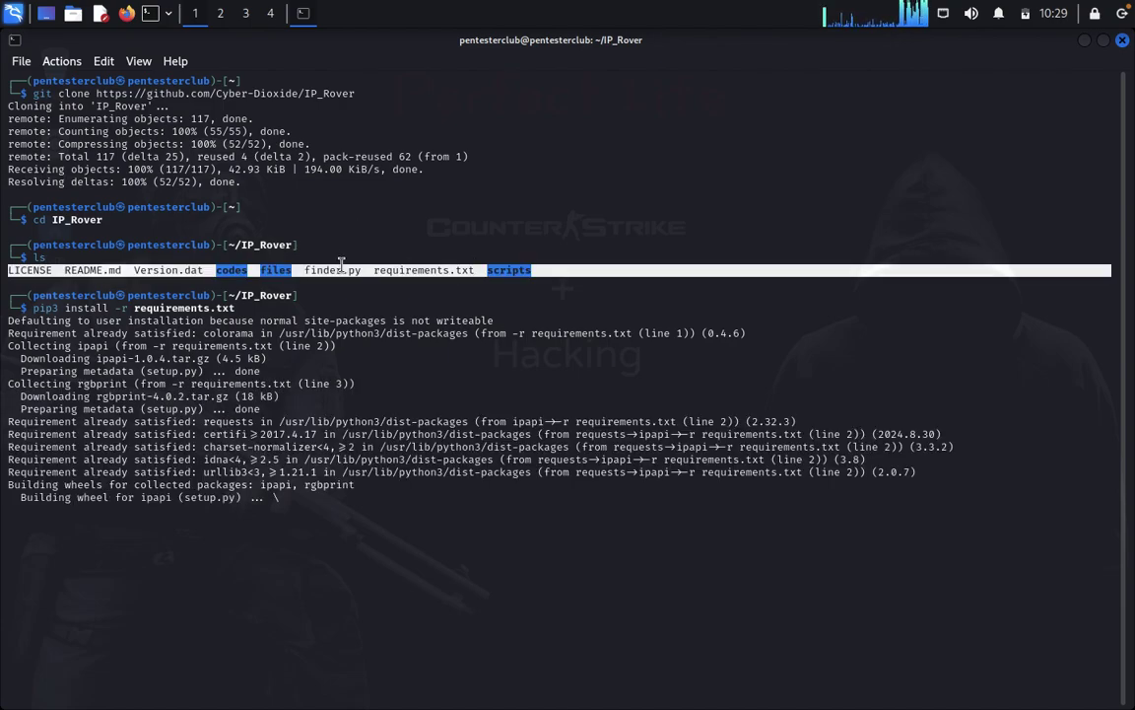
double_click(333, 269)
key(cmd+c)
right_click(343, 280)
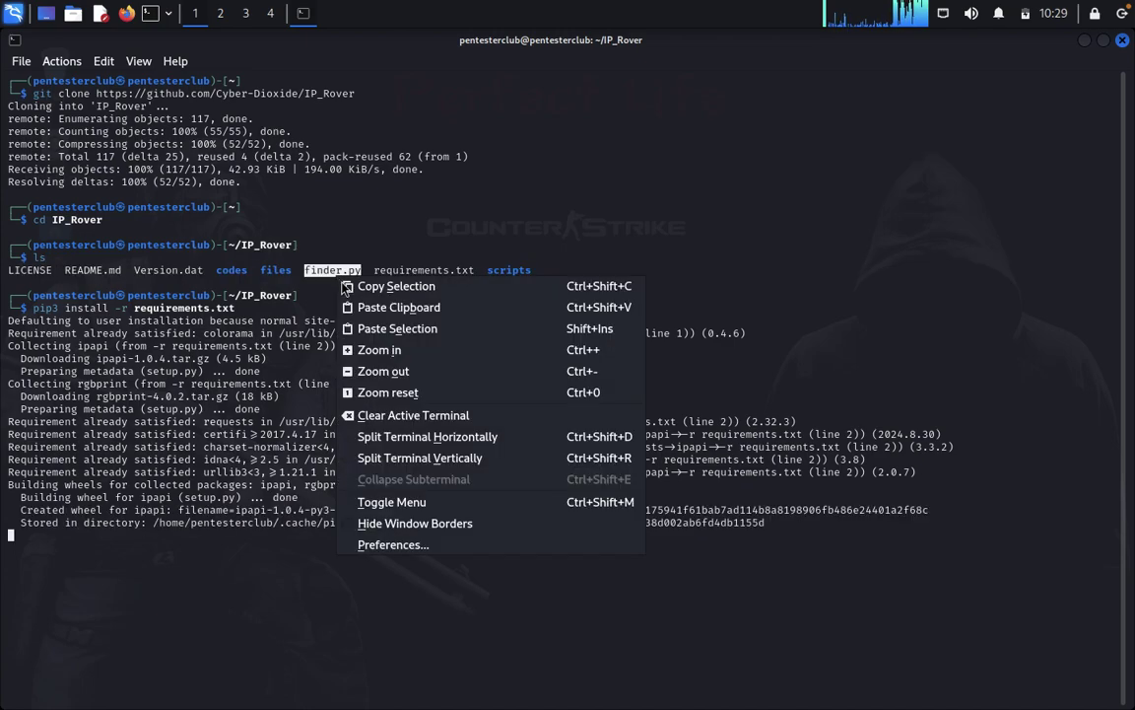
click(345, 285)
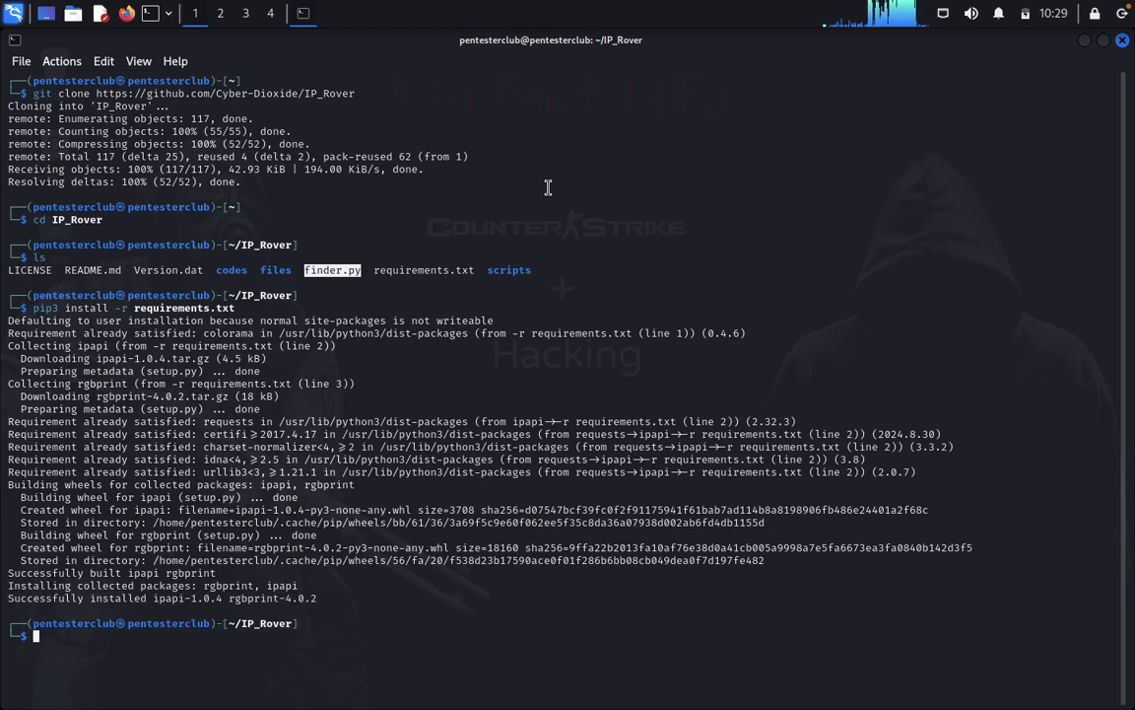
text(python3)
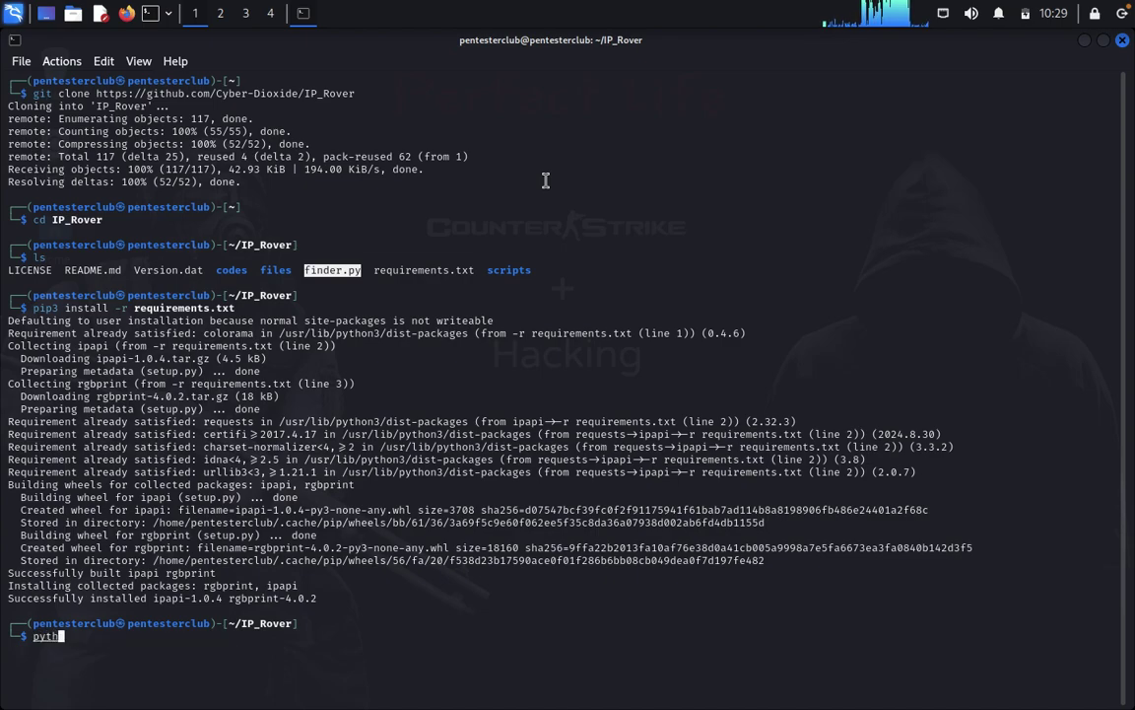
click(545, 180)
right_click(545, 183)
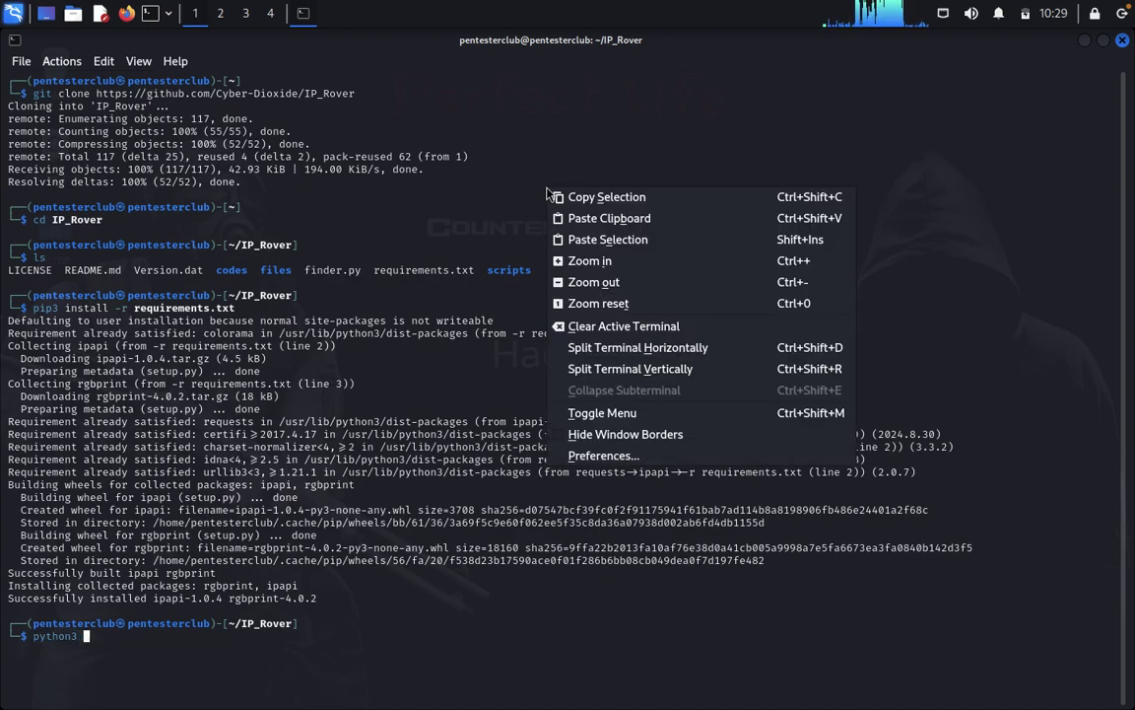
click(567, 218)
key(Return)
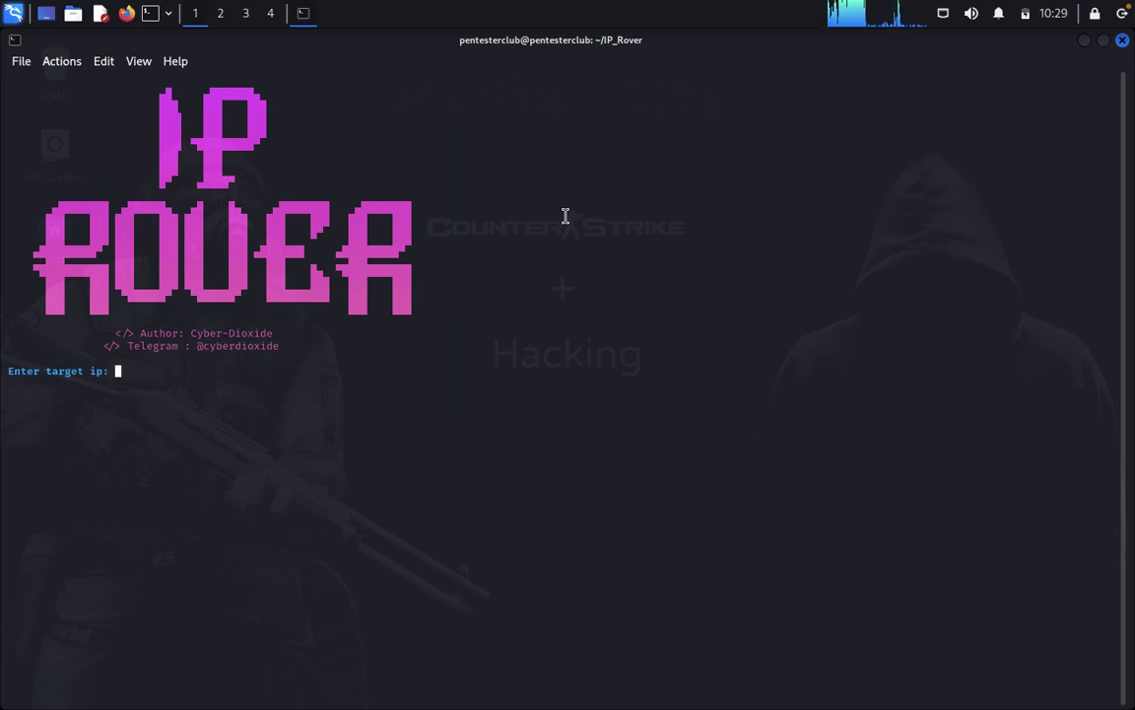
Look up the target IP 192.168.18.1 and examine the error, reason and reserved fields returned for it.
text(192.168.18.1)
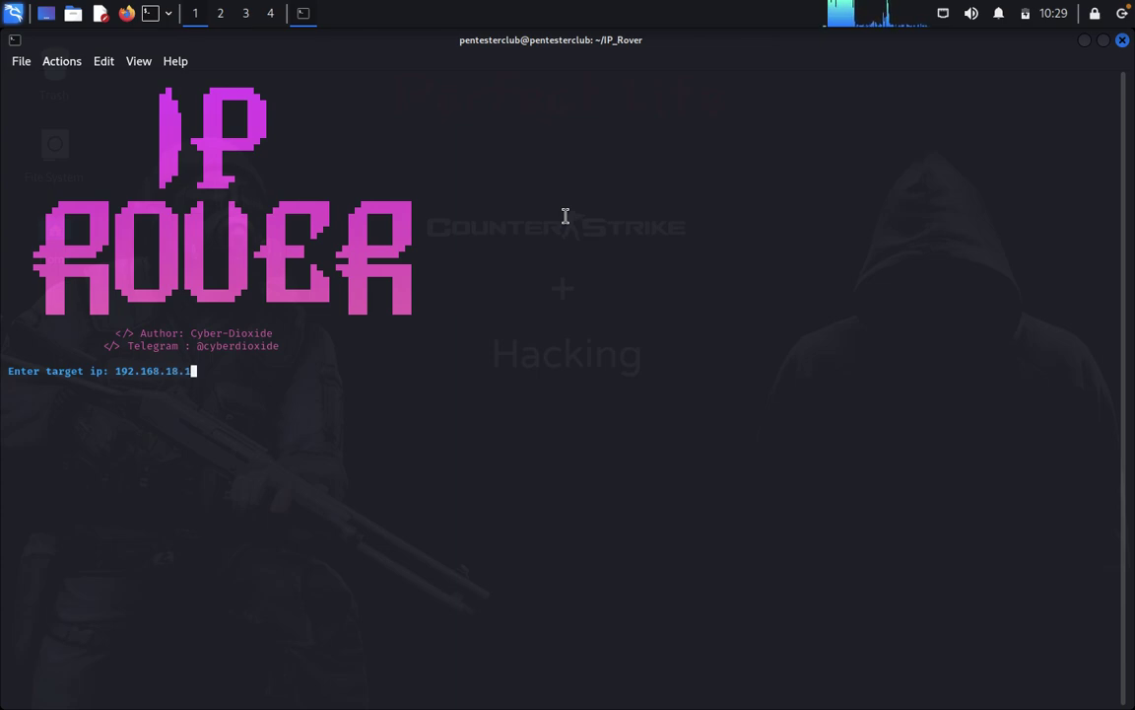
key(Return)
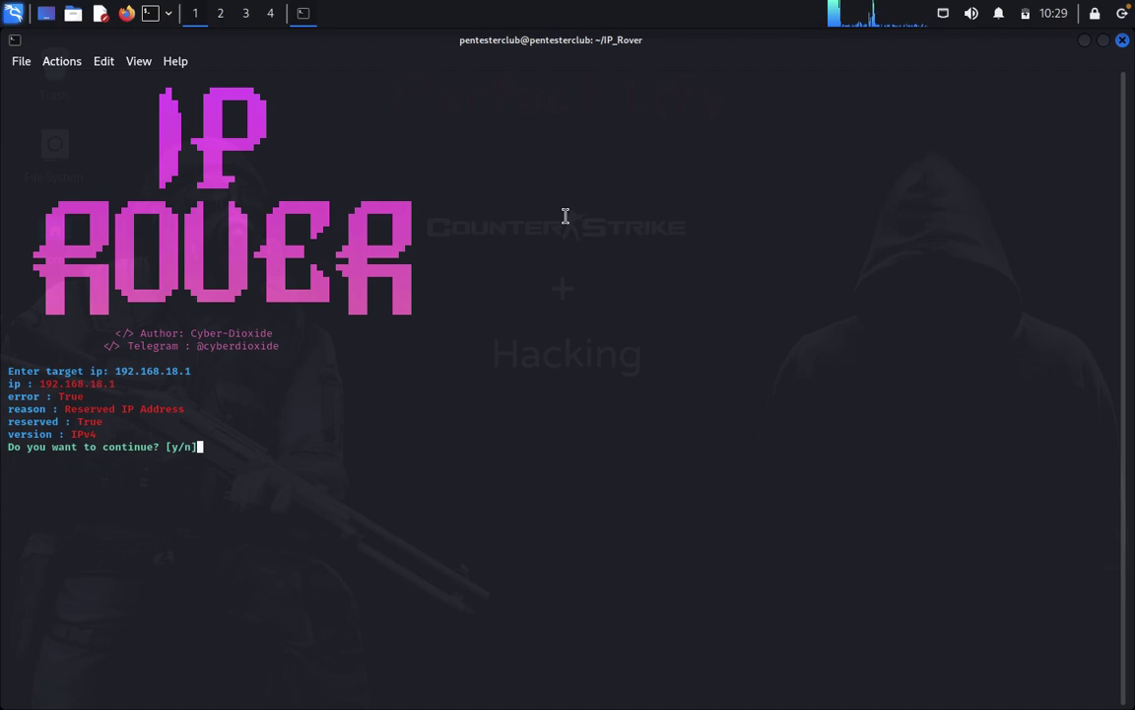
double_click(52, 384)
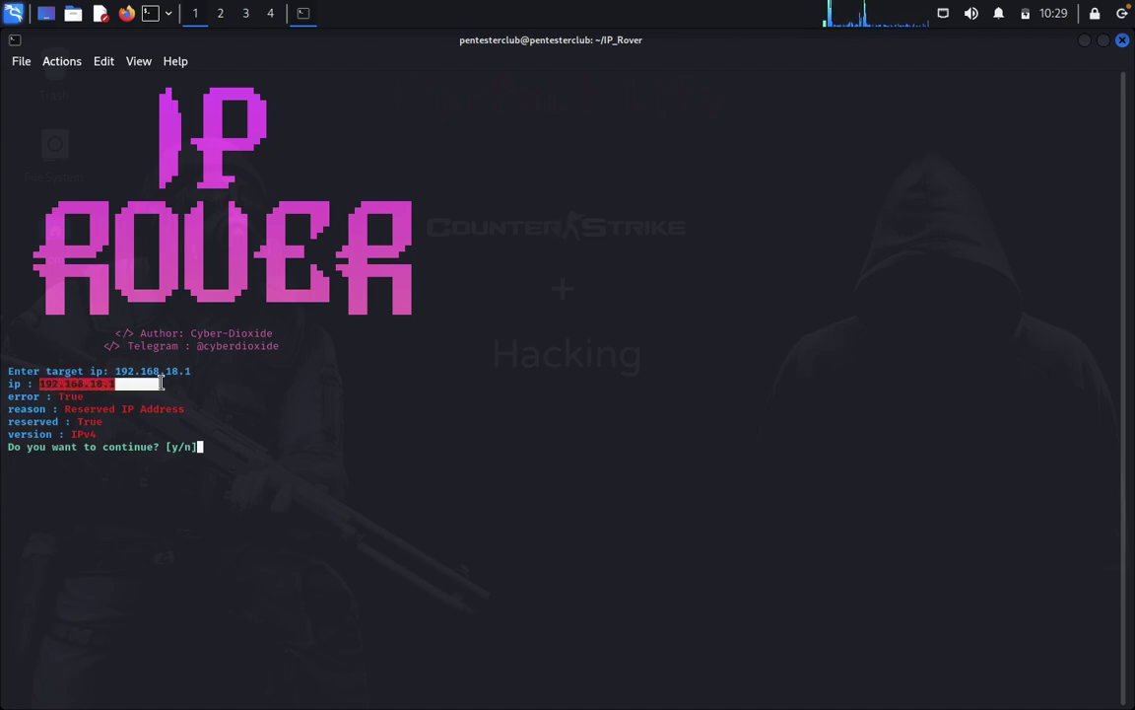
click(56, 395)
drag(56, 394, 152, 395)
drag(65, 408, 235, 408)
drag(140, 421, 197, 422)
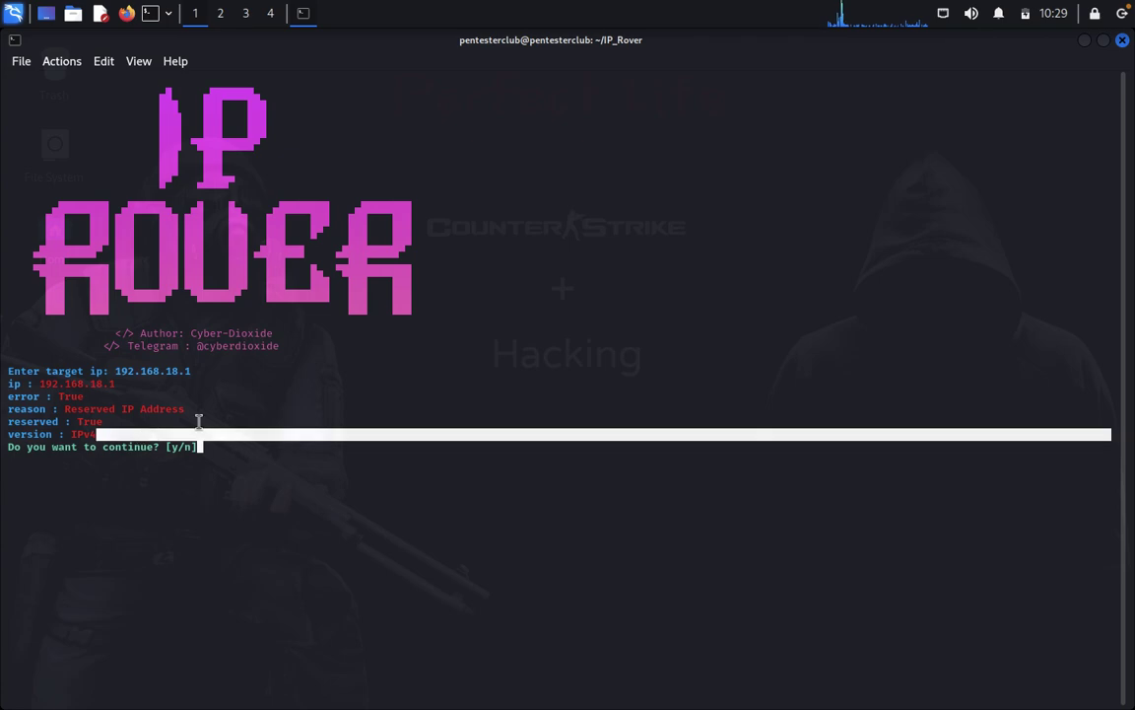
Answer y to continue with another IP lookup.
click(286, 413)
text(y)
key(Return)
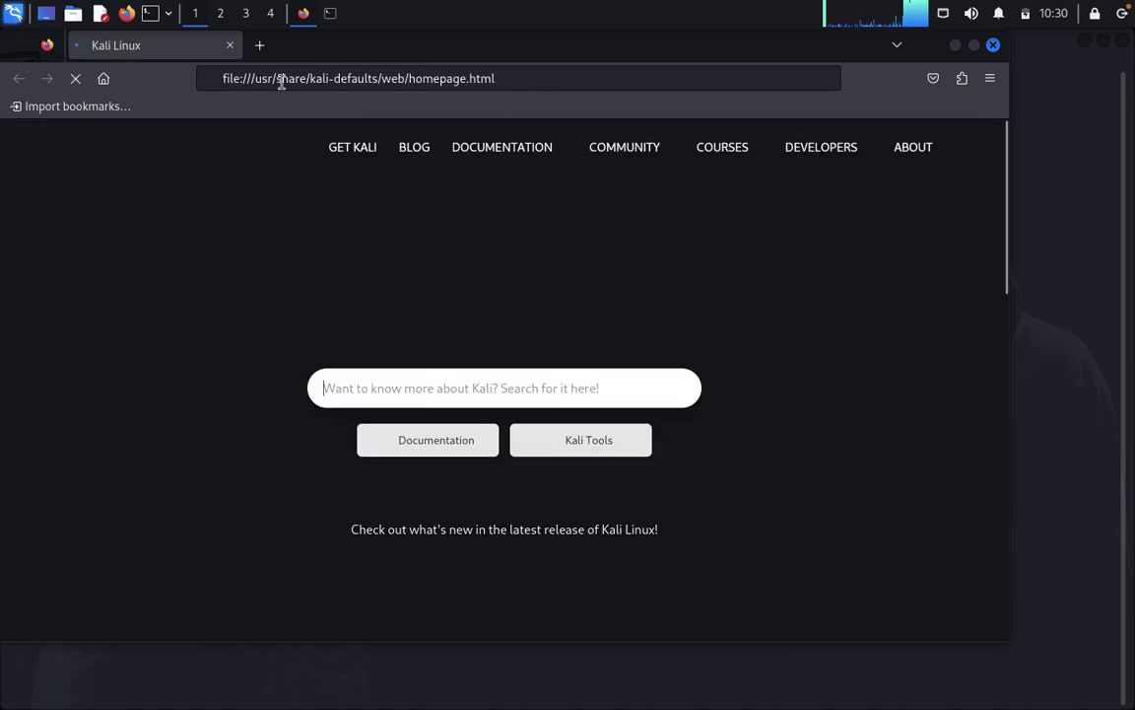
In Firefox, search the web for "censys search".
click(281, 80)
text(cen)
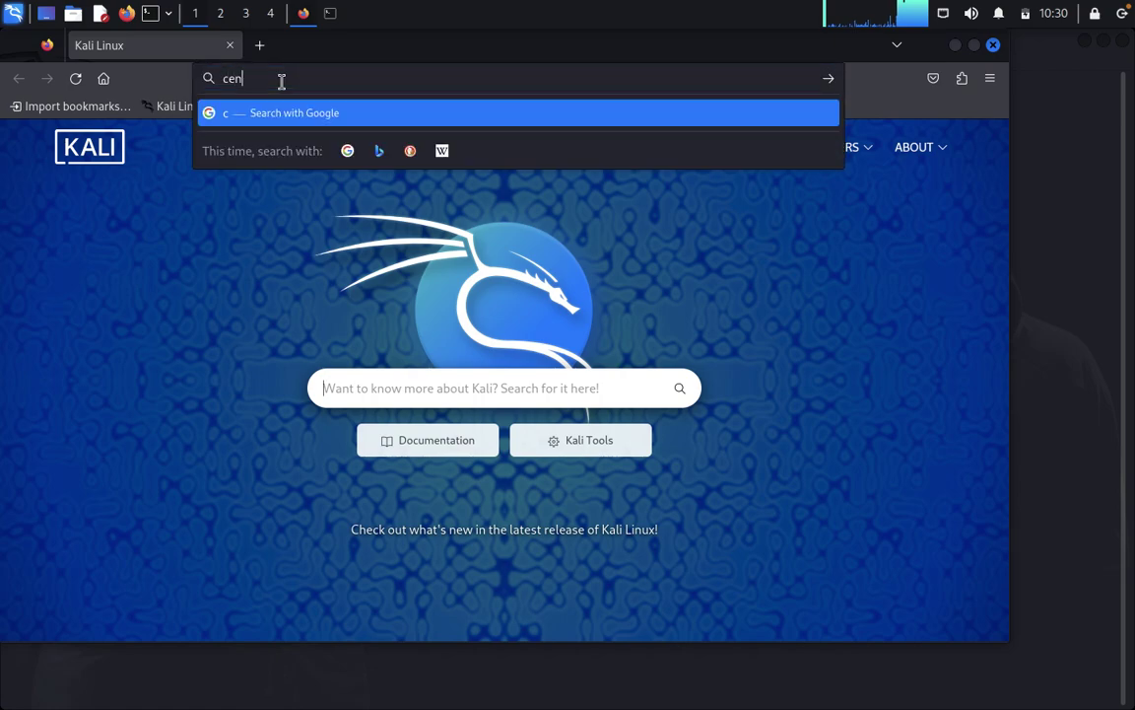
text(sys sear)
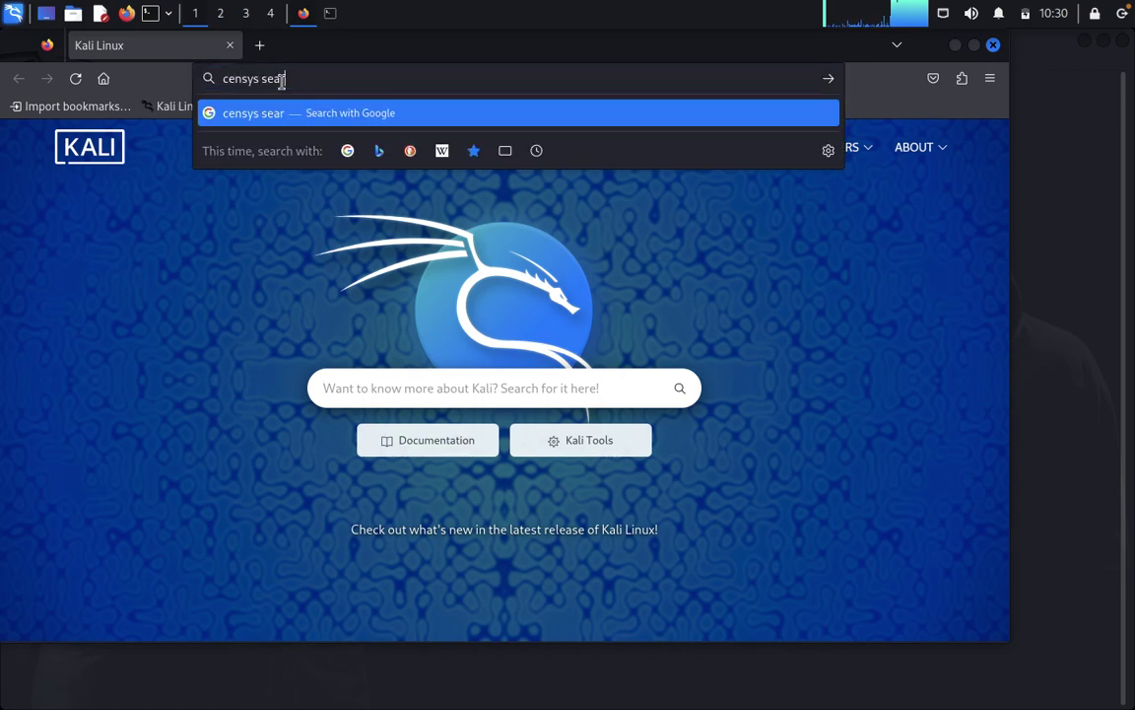
text(ch)
key(Return)
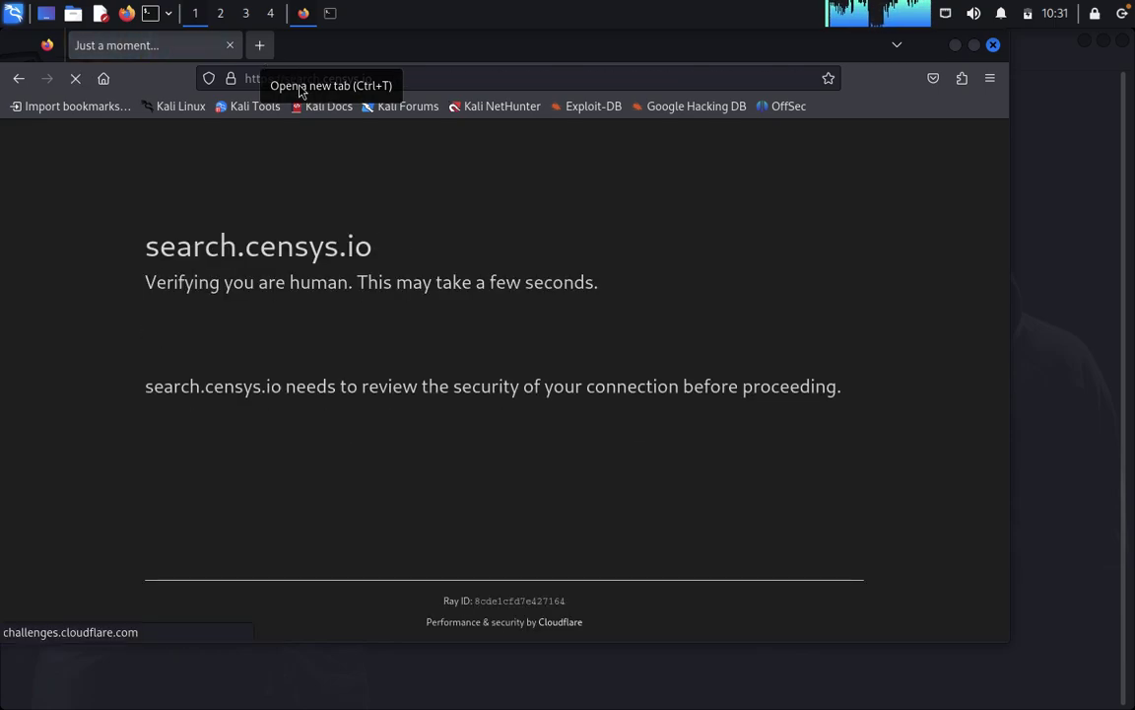
Search the web for "shodan" in a new browser tab.
click(262, 47)
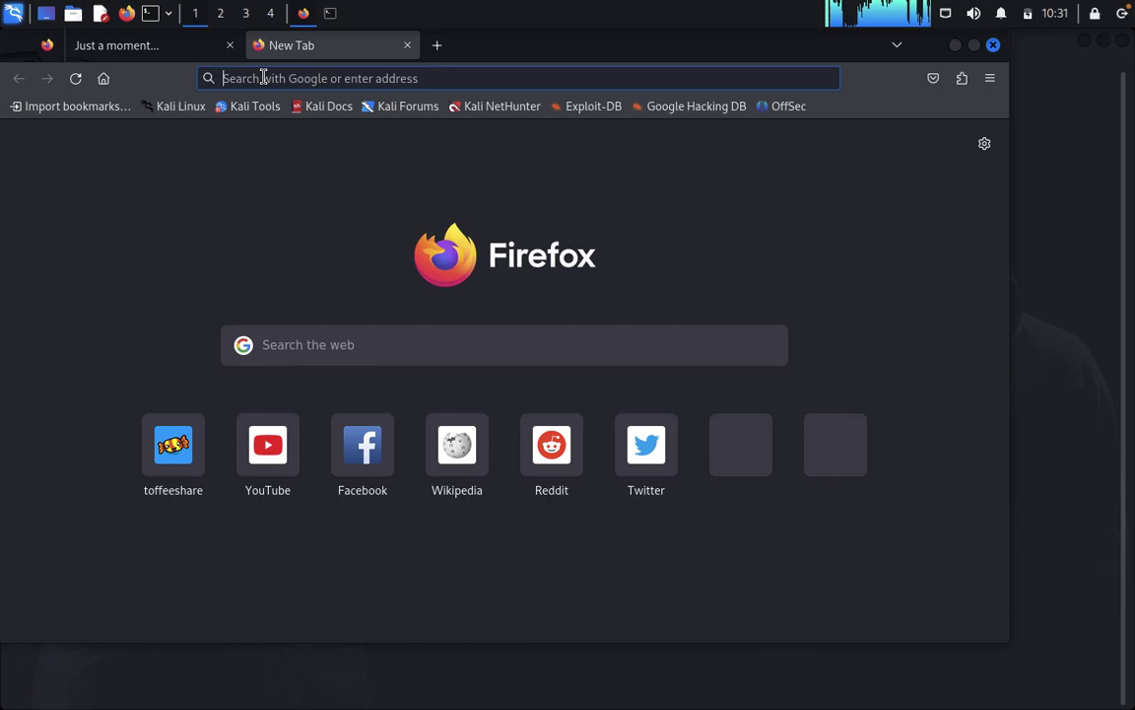
text(shodan)
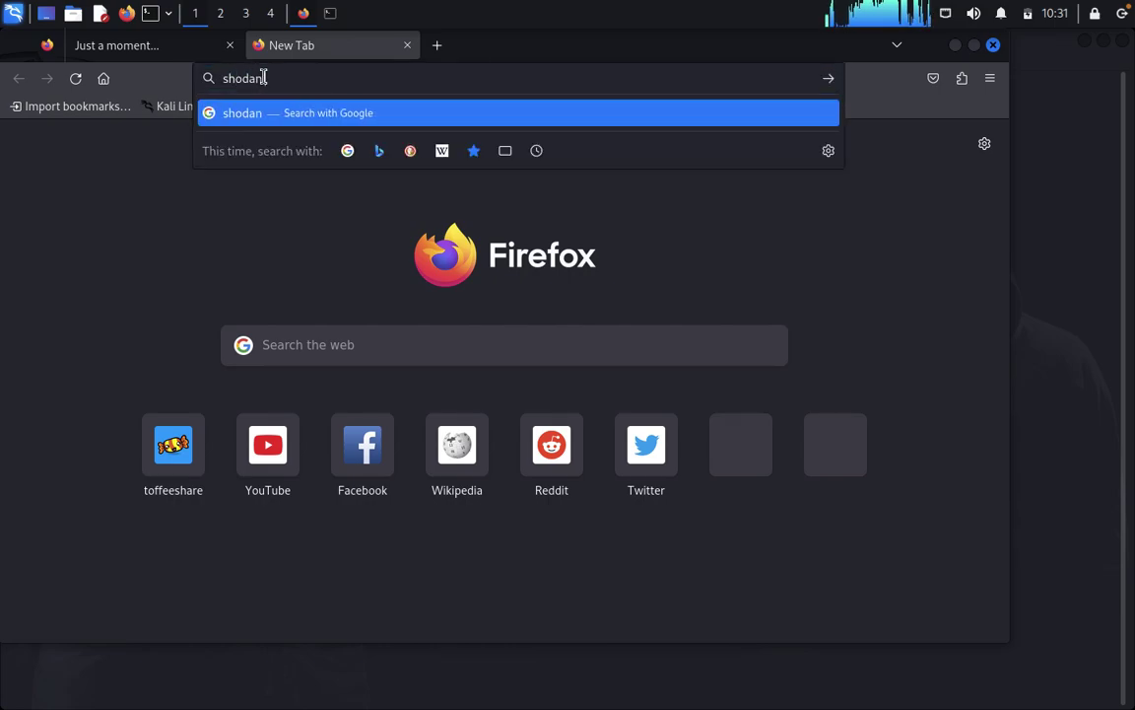
key(Return)
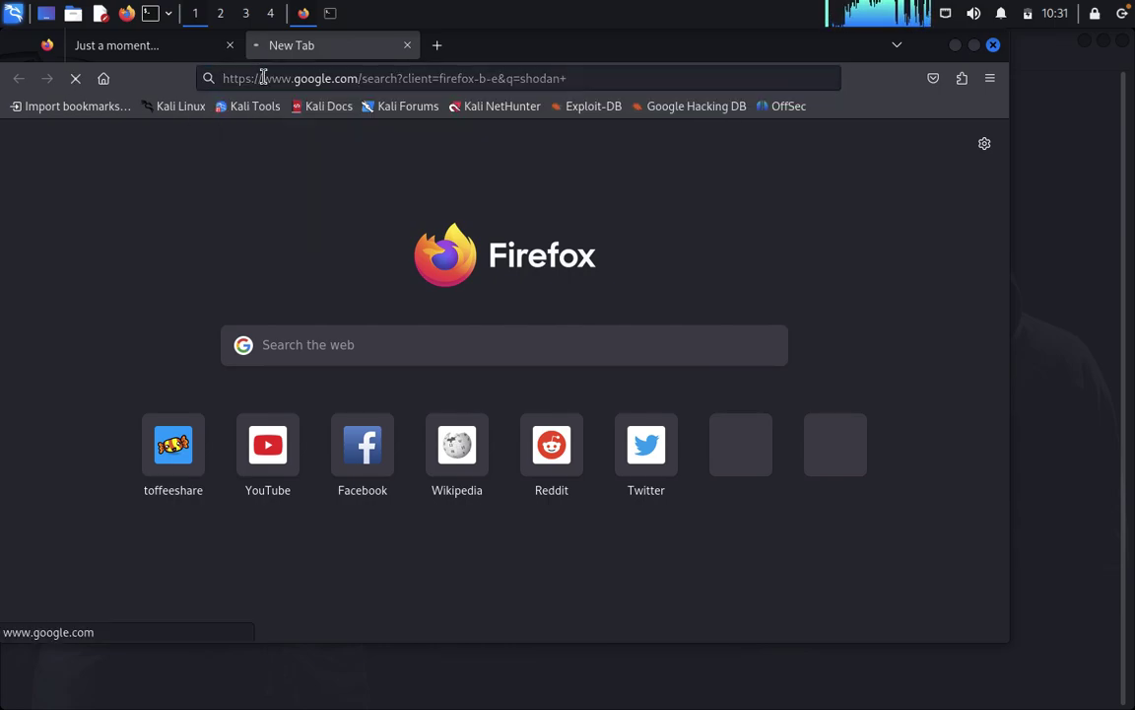
Return to the search.censys.io page and complete its human verification check.
click(171, 57)
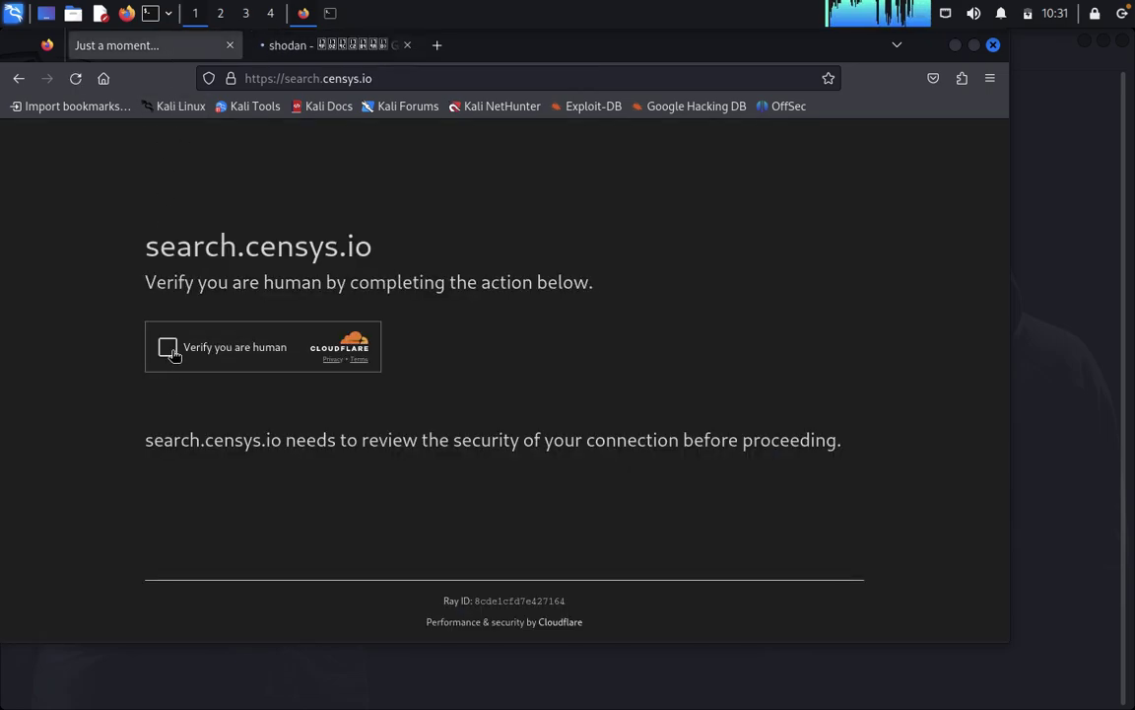
click(169, 349)
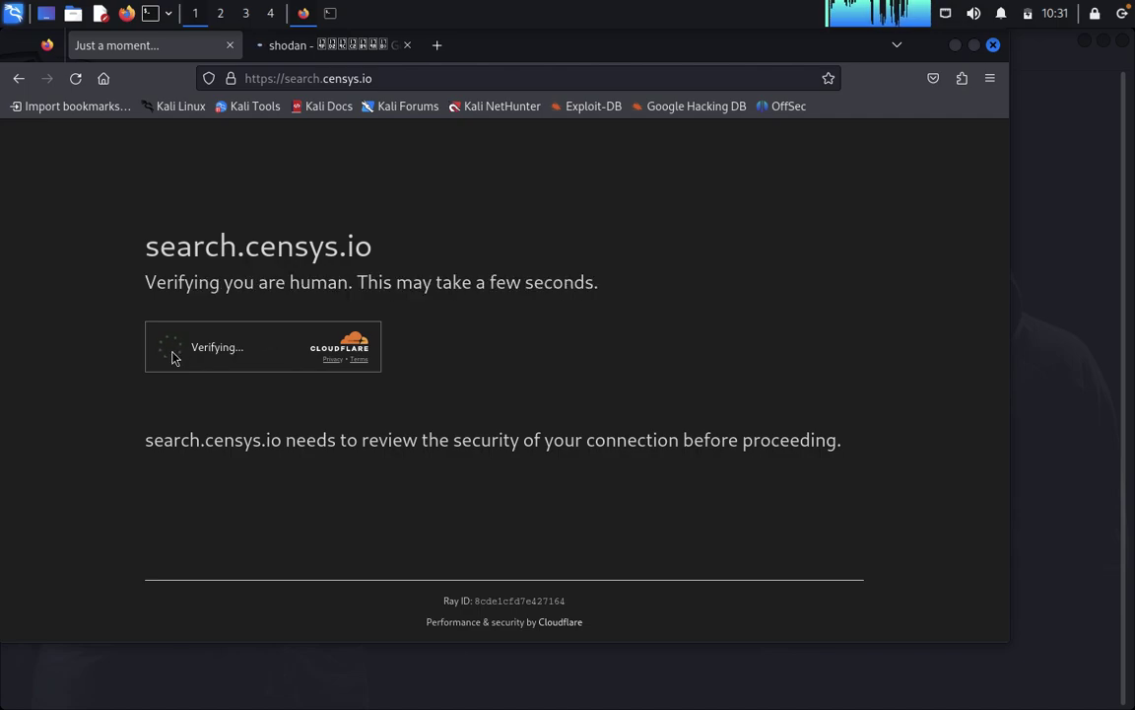
Go back to the Shodan site, search it for yahoo.com and browse the resulting hosts.
click(307, 56)
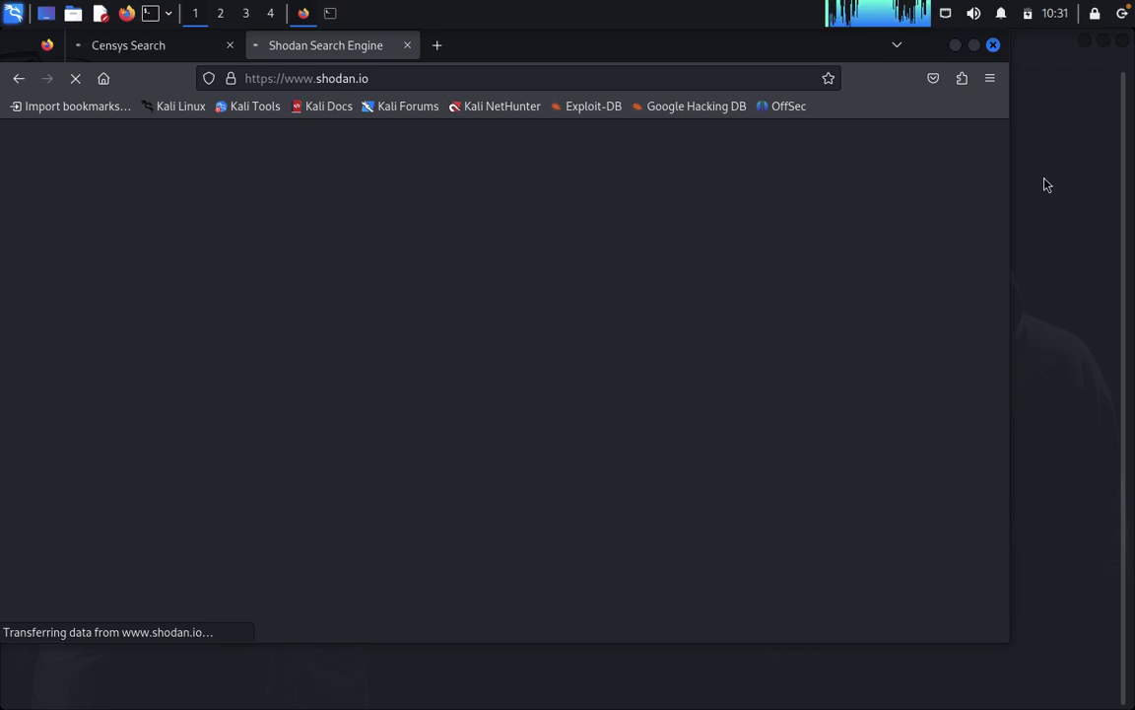
click(1108, 187)
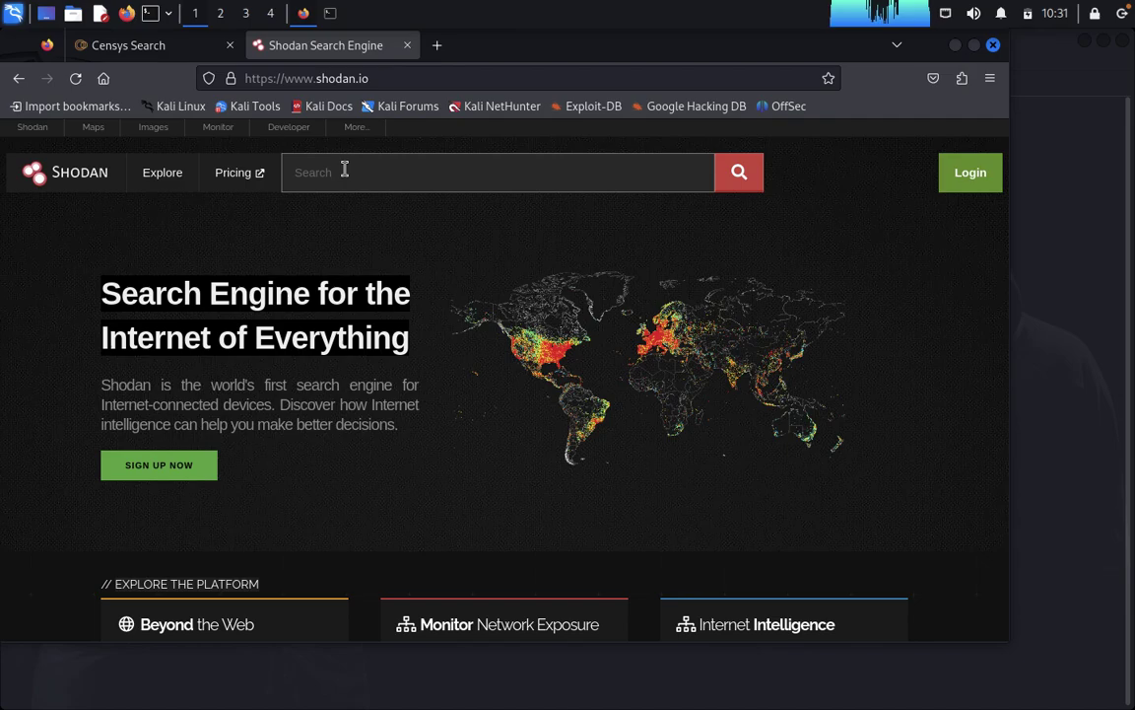
click(344, 171)
text(yahoo.co)
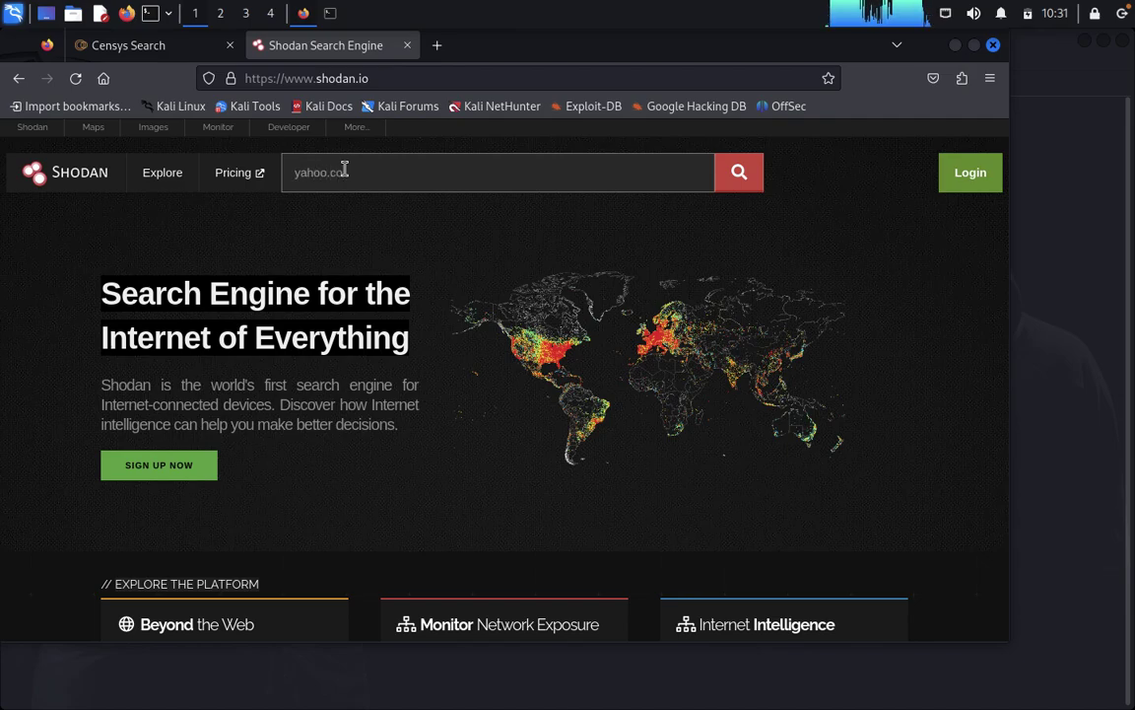
text(m)
key(Return)
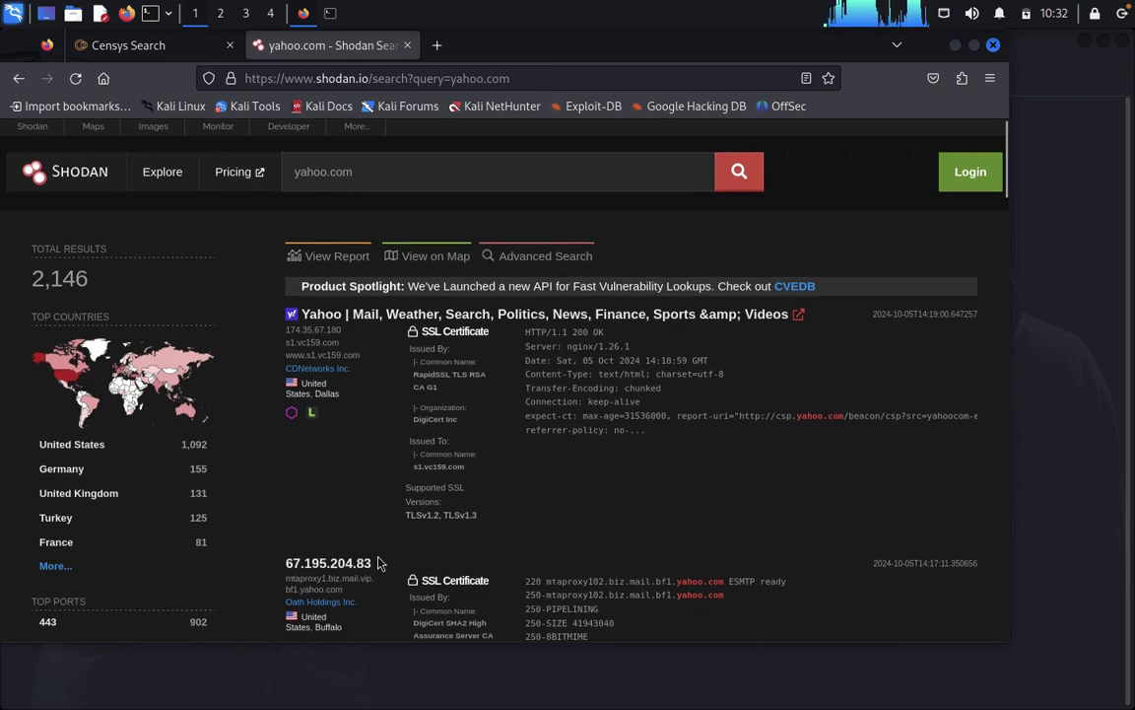
scroll(377, 564, down, 2)
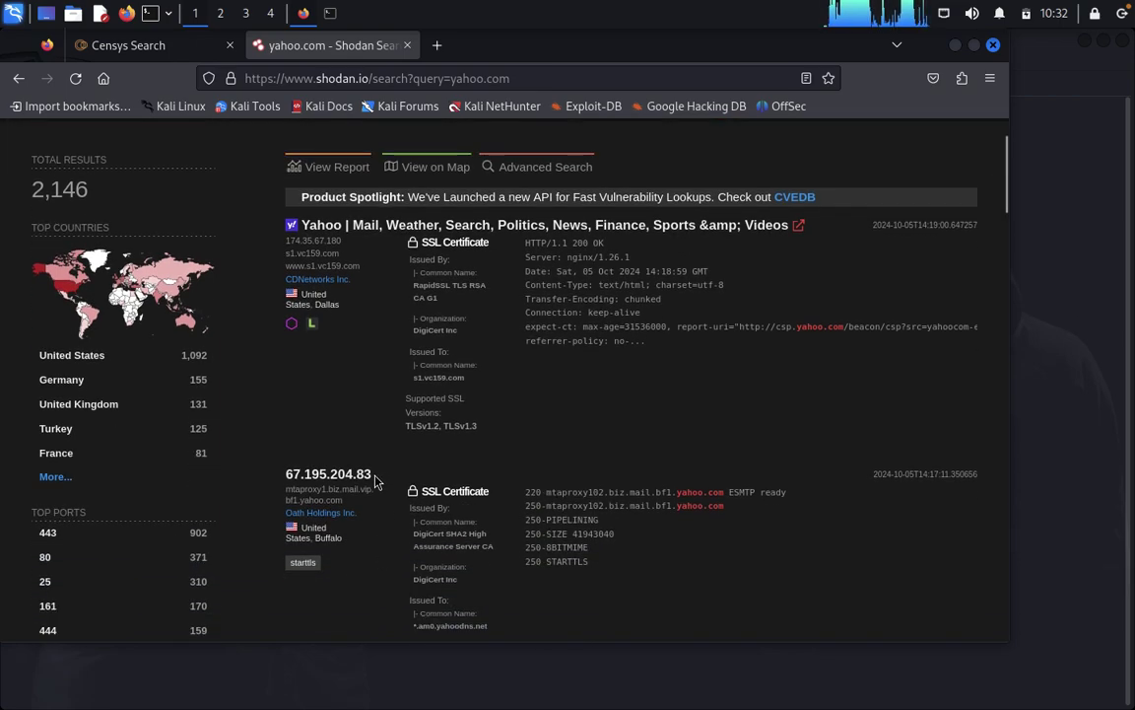
Copy the host address 67.195.204.83 from the Shodan results and look it up as the target IP in the IP_Rover terminal.
drag(378, 483, 283, 471)
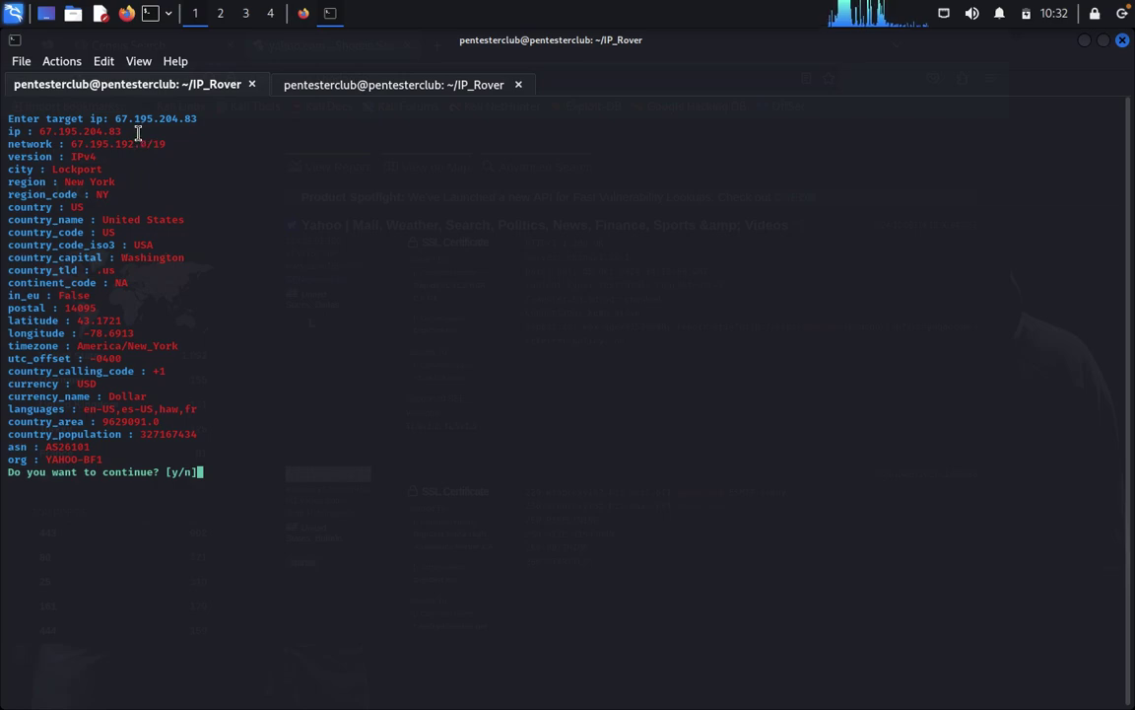
Examine the IP_Rover output for the target's network, IP version, city, region and country details.
drag(138, 132, 2, 144)
drag(115, 155, 2, 152)
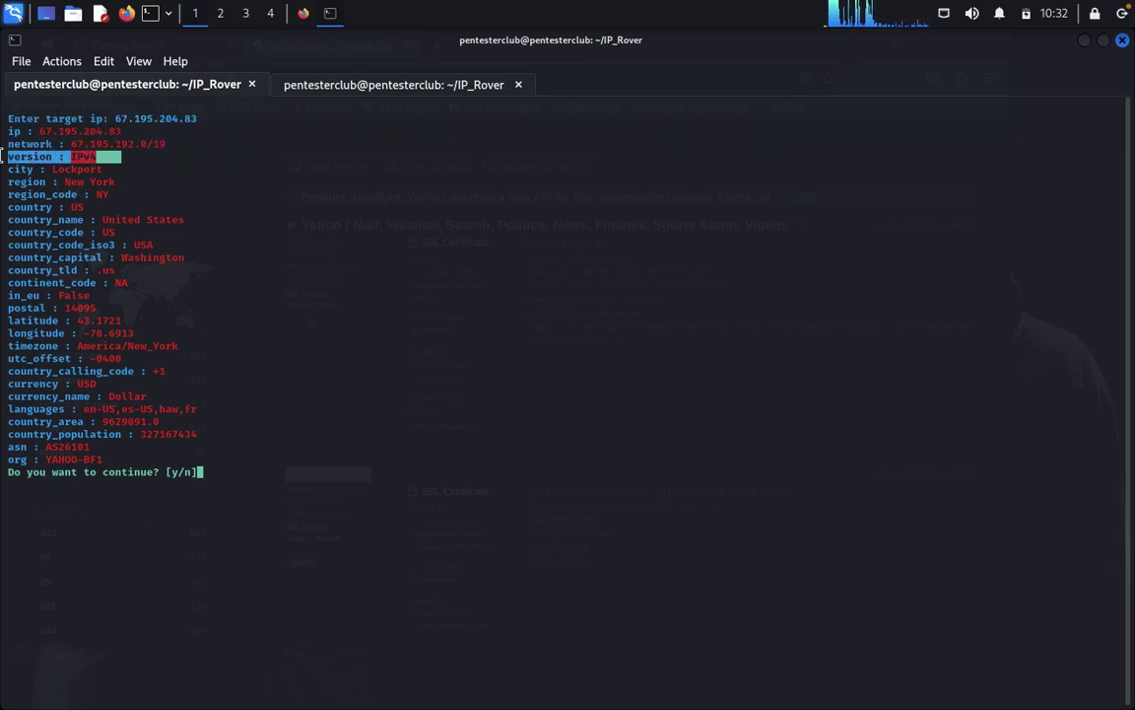
drag(110, 171, 4, 159)
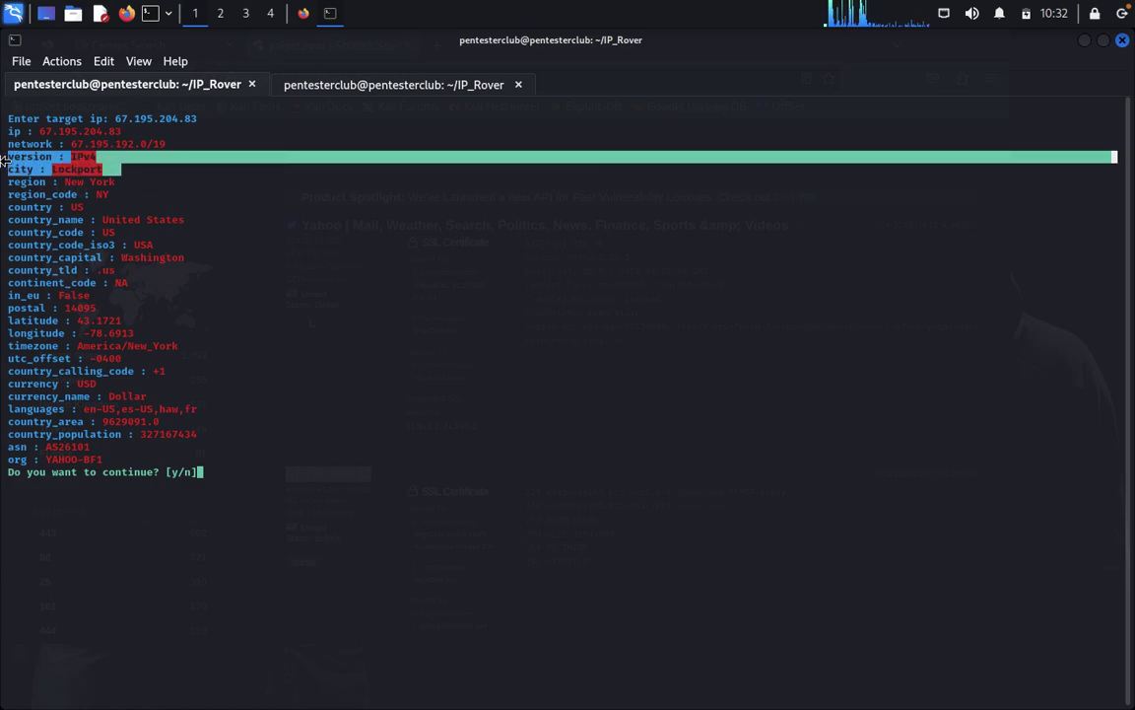
drag(192, 179, 2, 182)
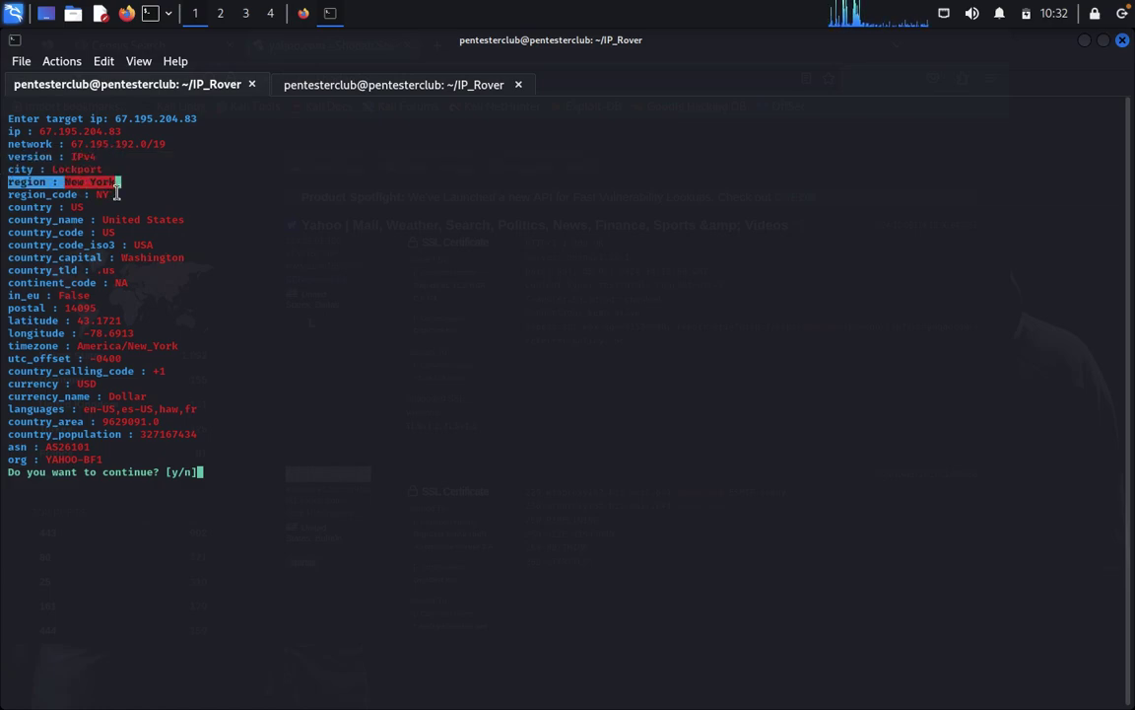
drag(117, 194, 2, 194)
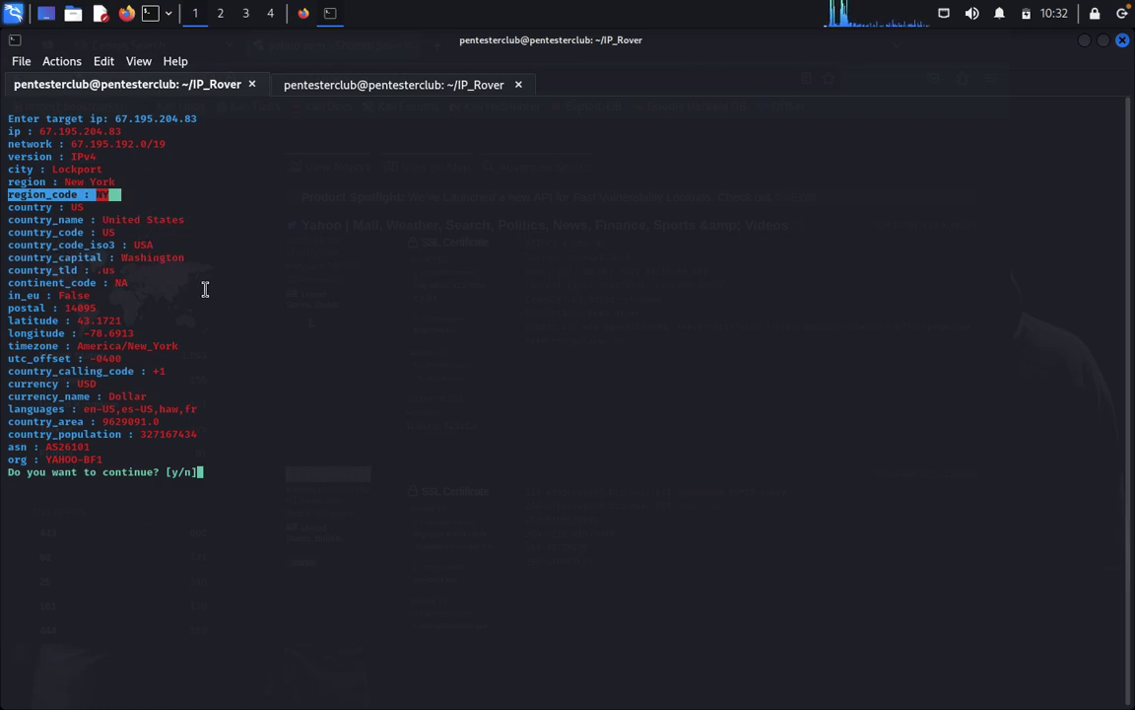
drag(197, 257, 2, 257)
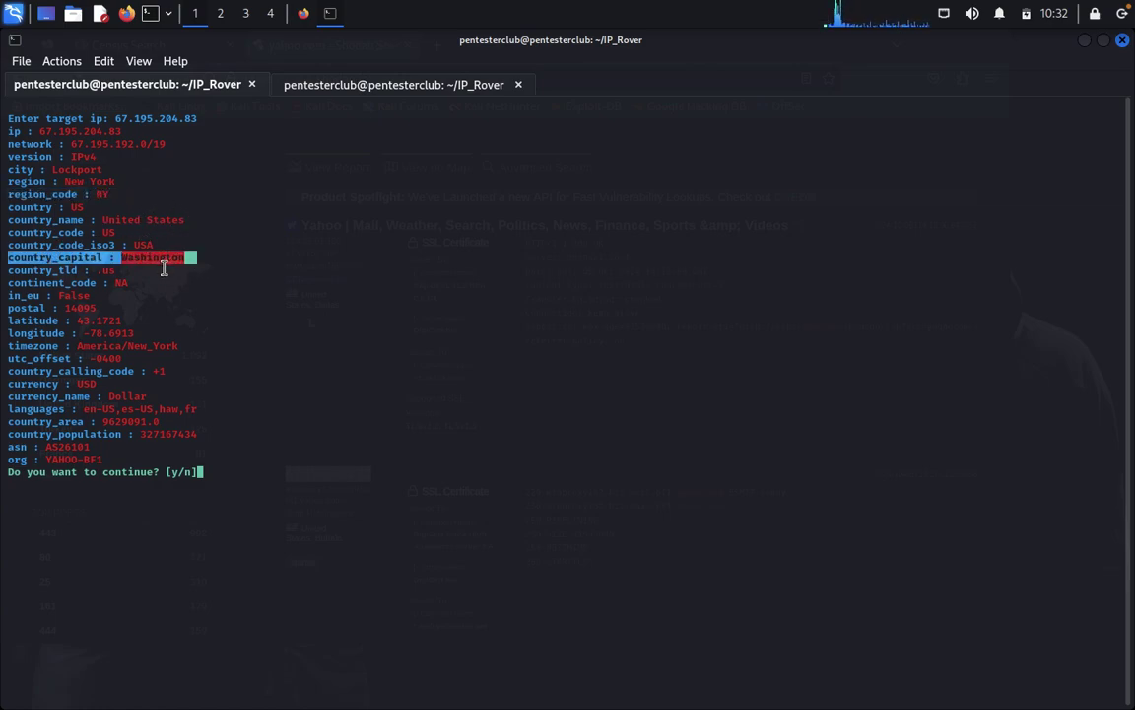
drag(164, 270, 2, 270)
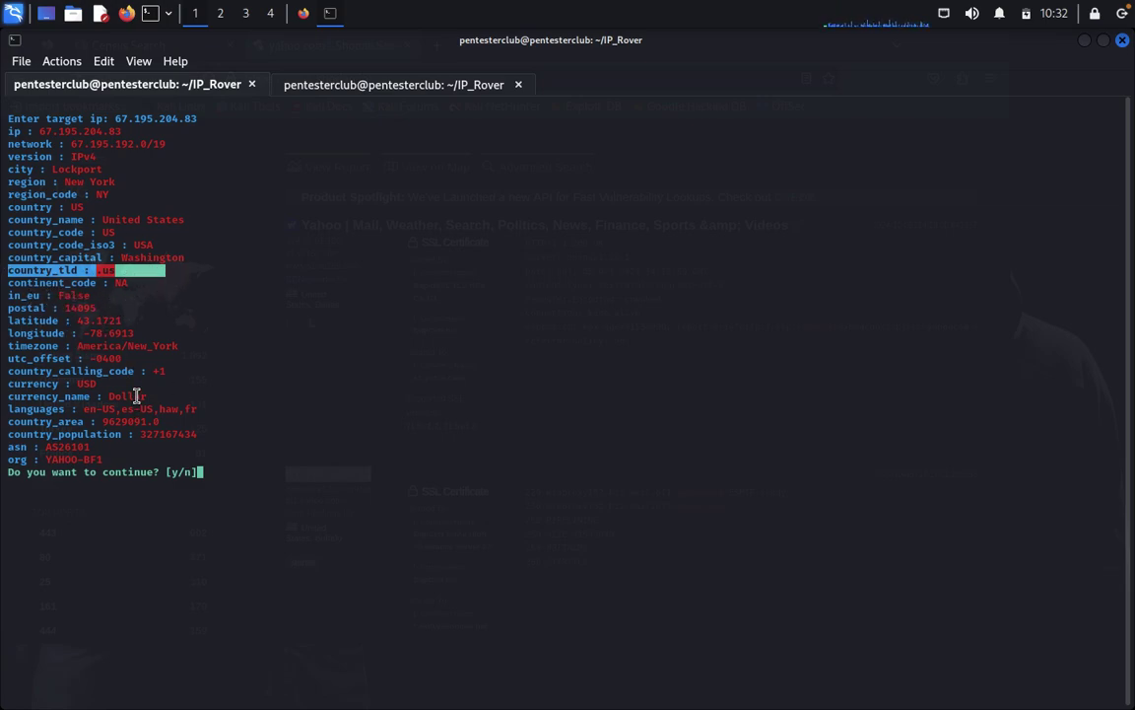
Examine the remaining lookup fields: EU membership, postal code, coordinates, calling code, ASN and organisation.
drag(95, 294, 4, 293)
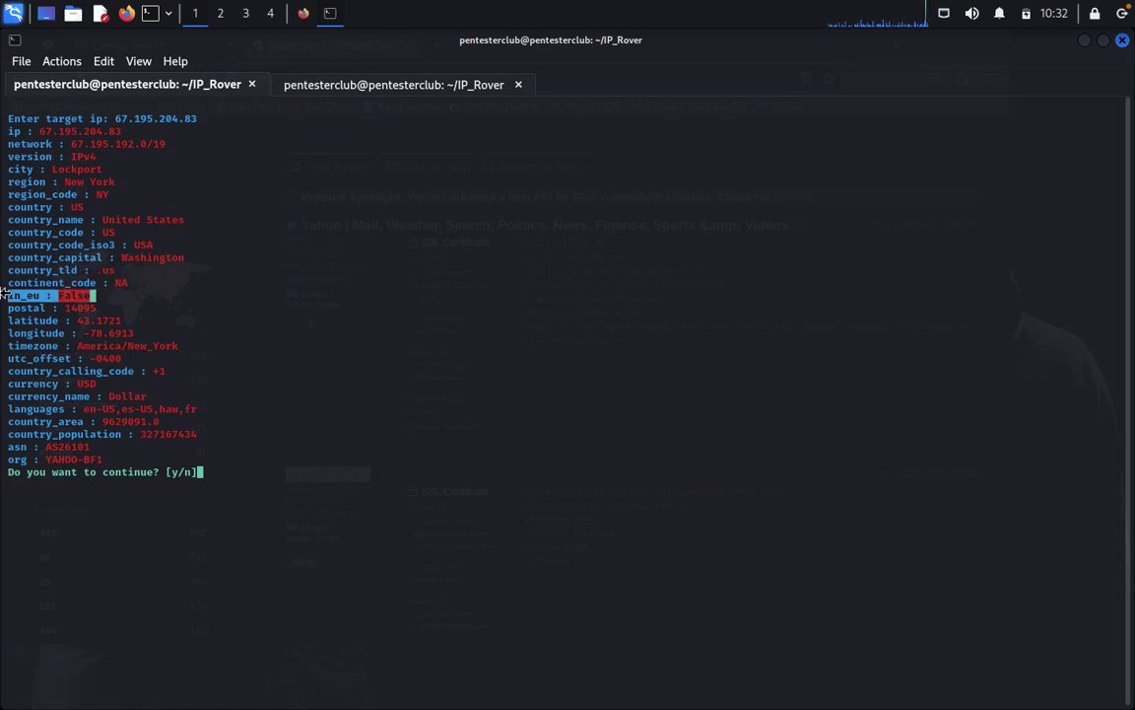
drag(108, 308, 4, 308)
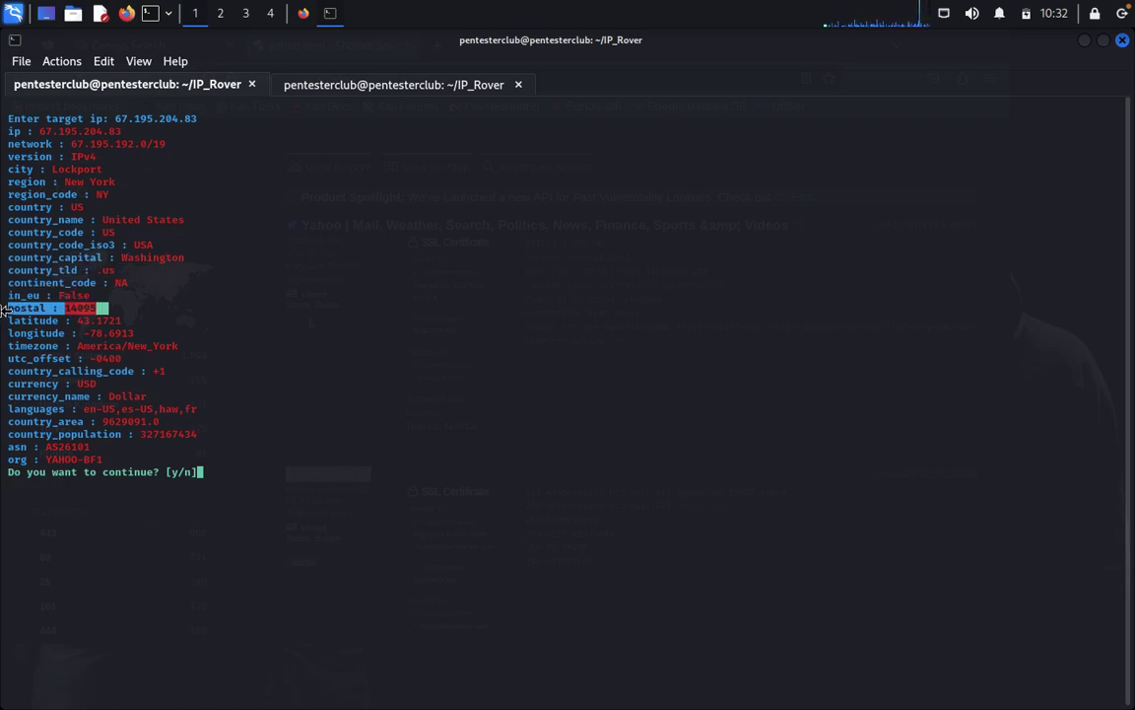
drag(138, 333, 4, 308)
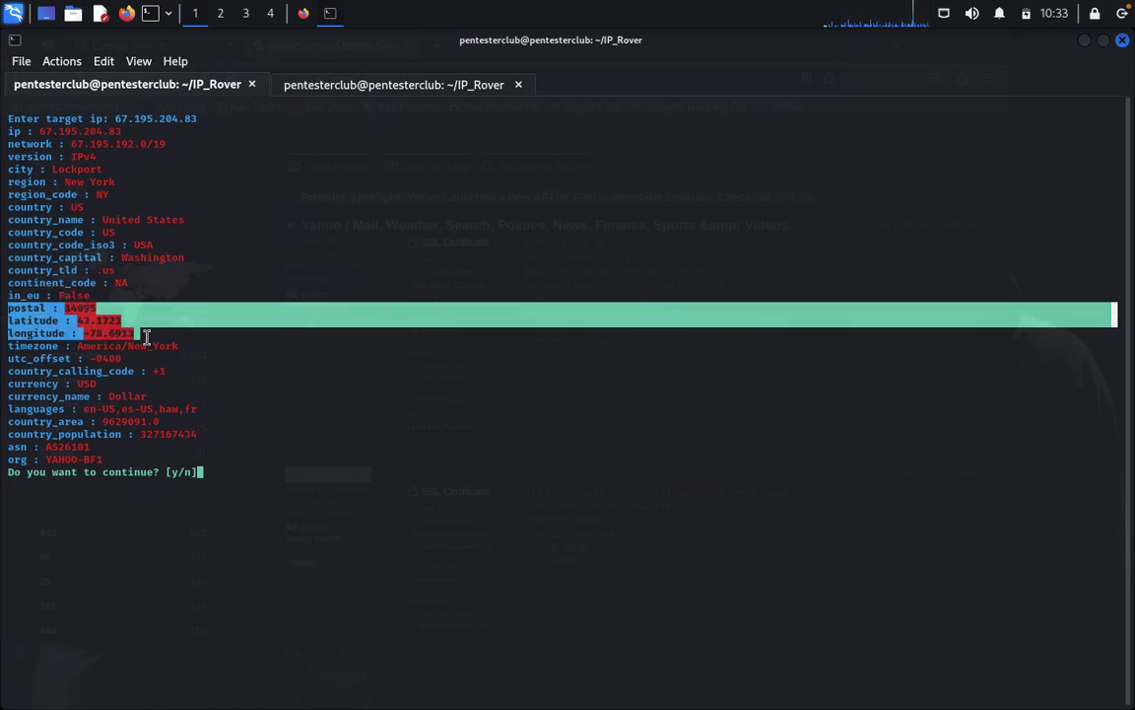
drag(147, 370, 192, 369)
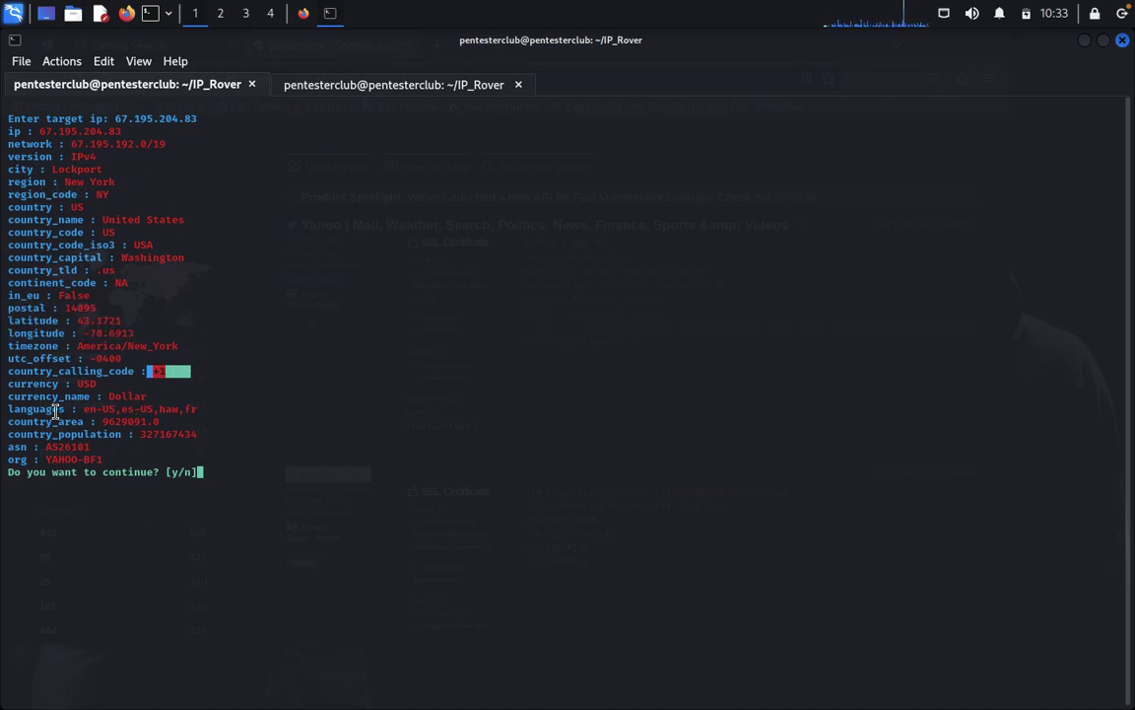
drag(45, 449, 131, 447)
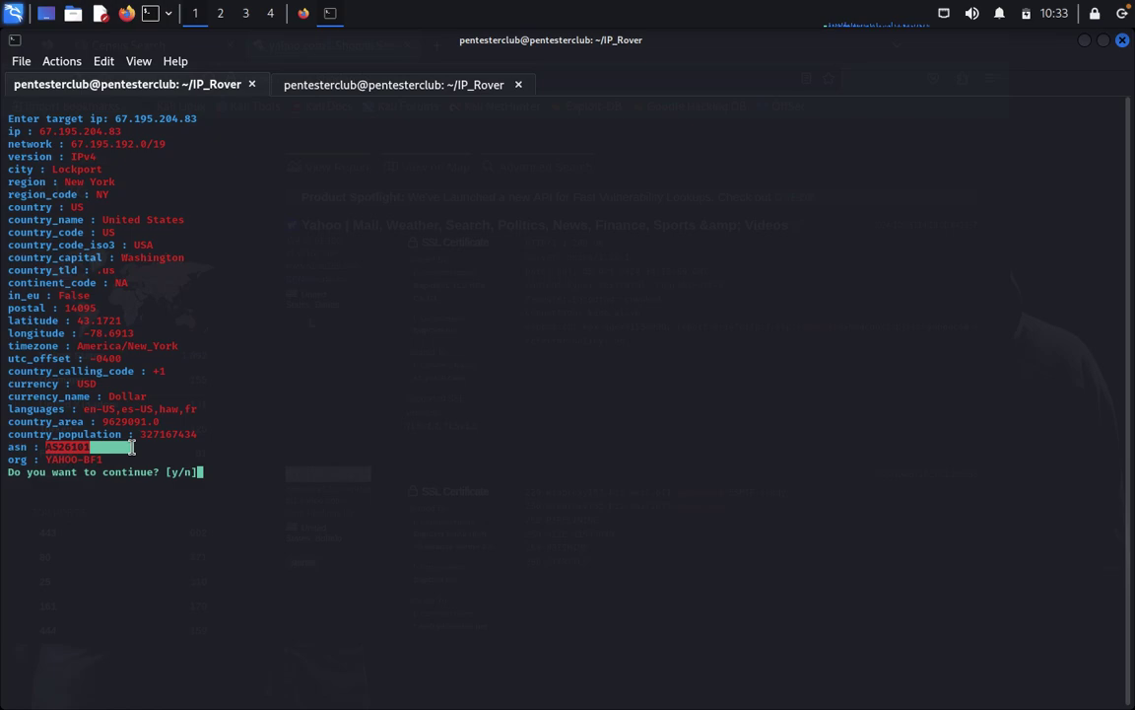
double_click(10, 445)
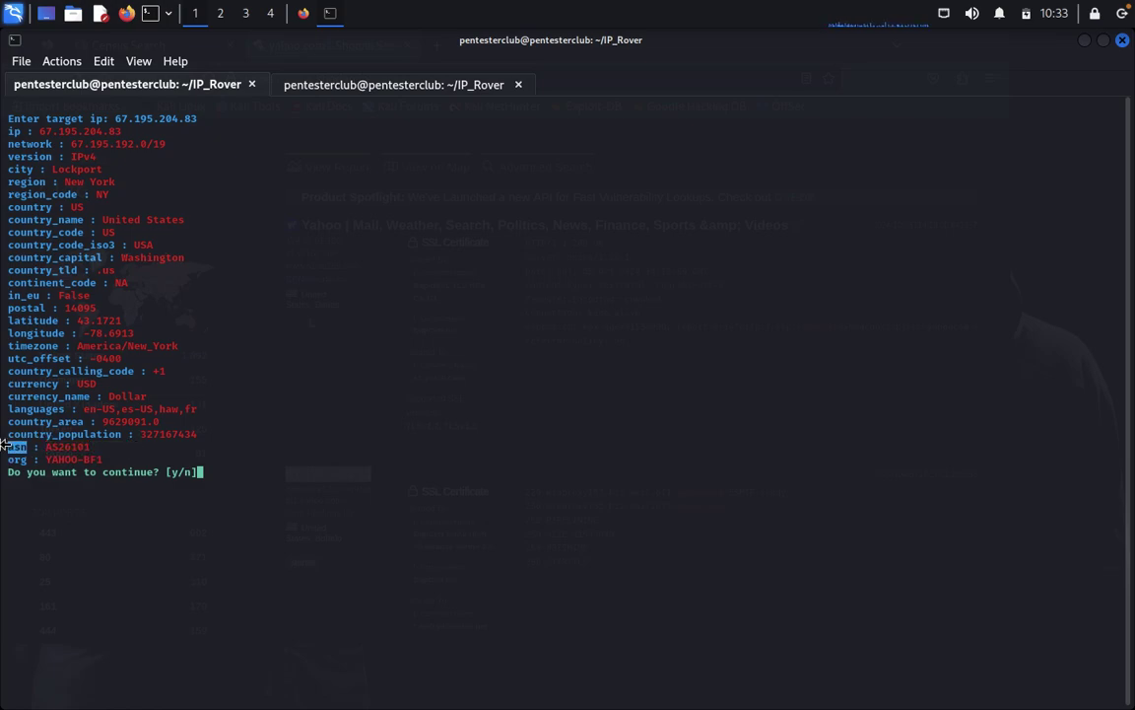
triple_click(91, 460)
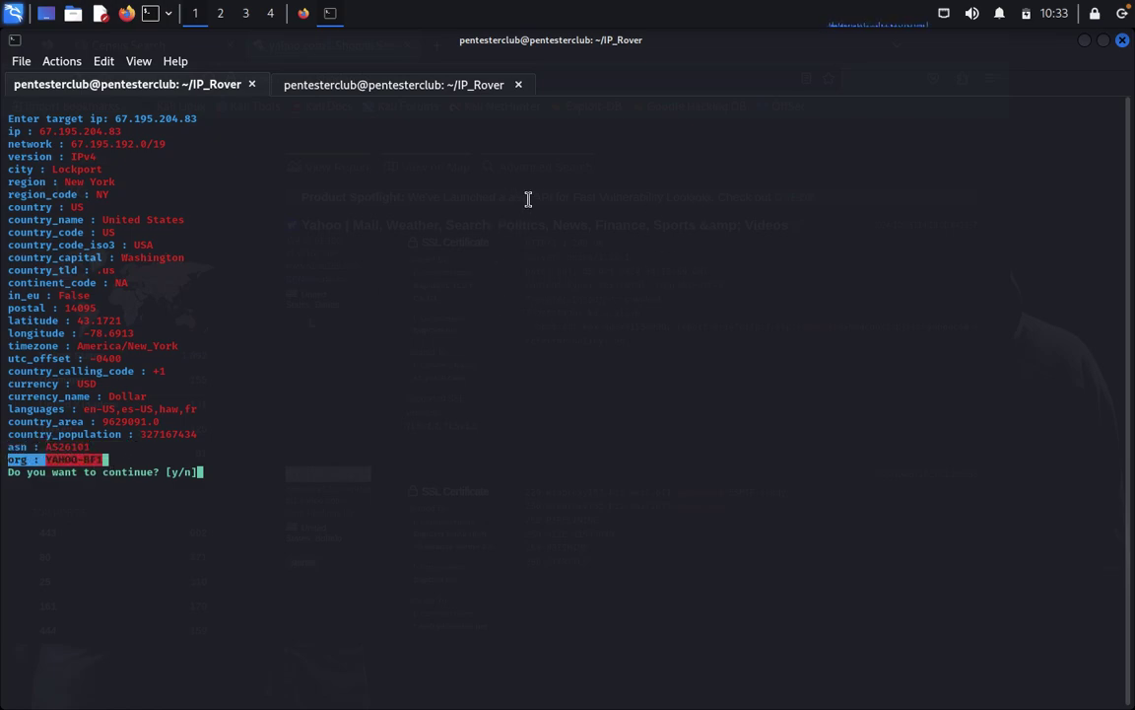
click(534, 199)
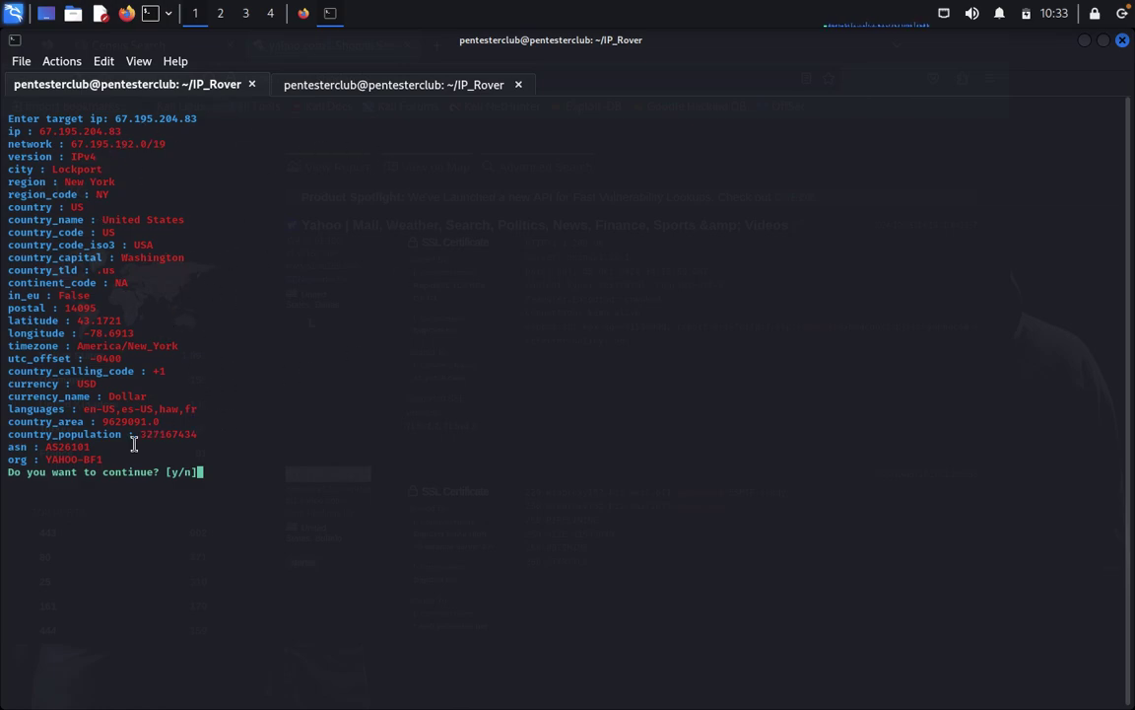
drag(116, 446, 8, 448)
click(385, 244)
Switch back to the Shodan results in Firefox and copy the host address 67.195.204.73.
click(305, 16)
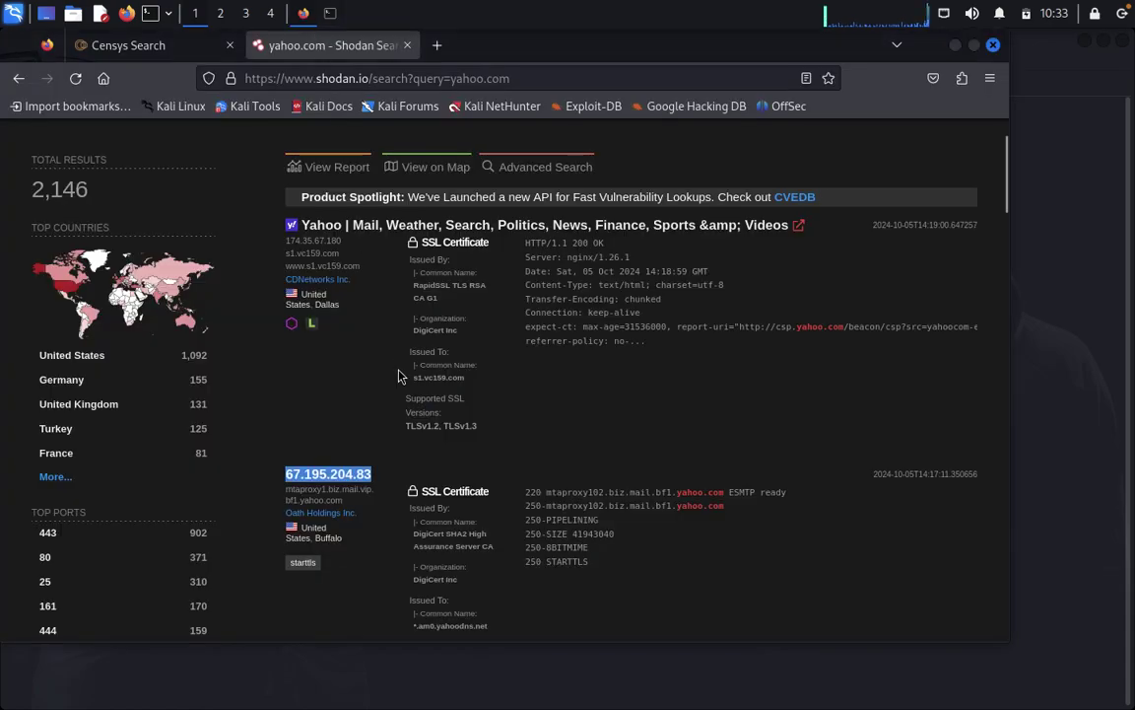
scroll(399, 375, down, 5)
scroll(399, 375, down, 1)
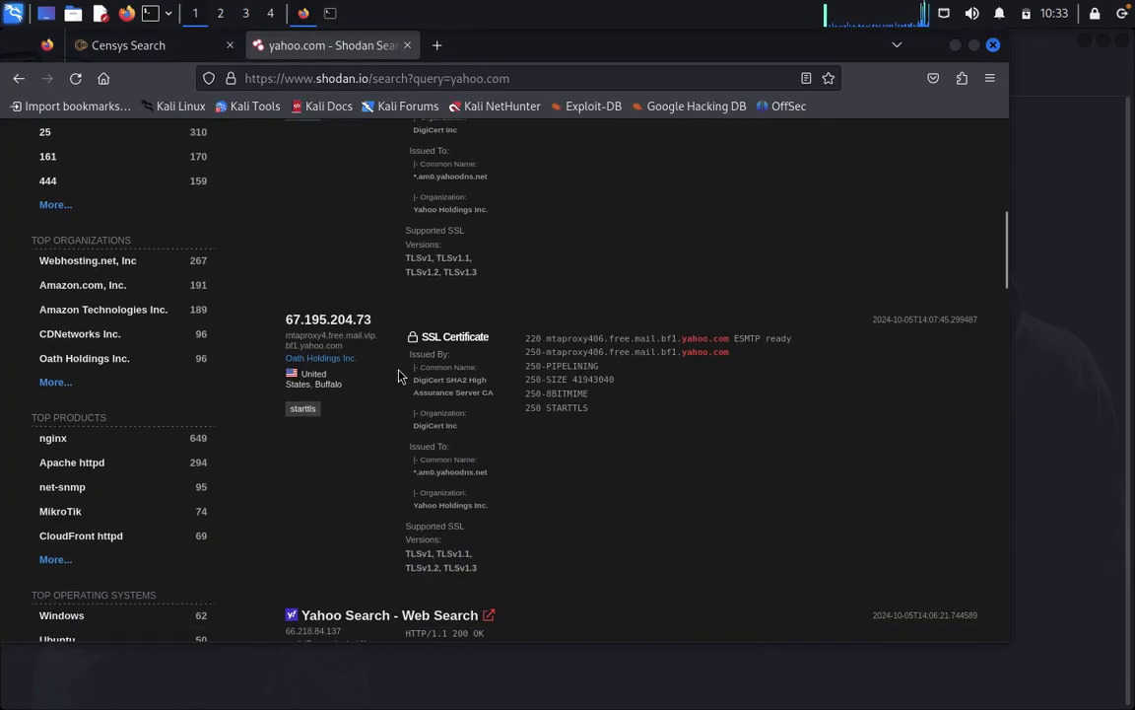
drag(372, 331, 286, 331)
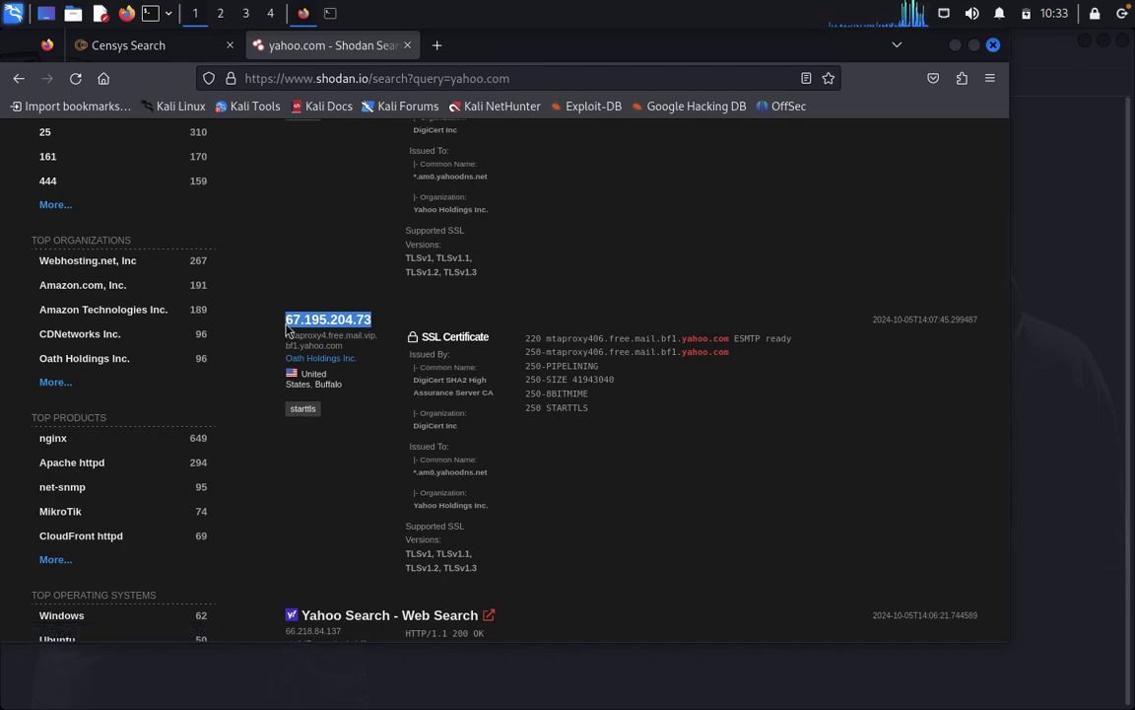
Return to the IP_Rover terminal, answer y to continue, and paste the copied address at the target IP prompt.
click(1047, 328)
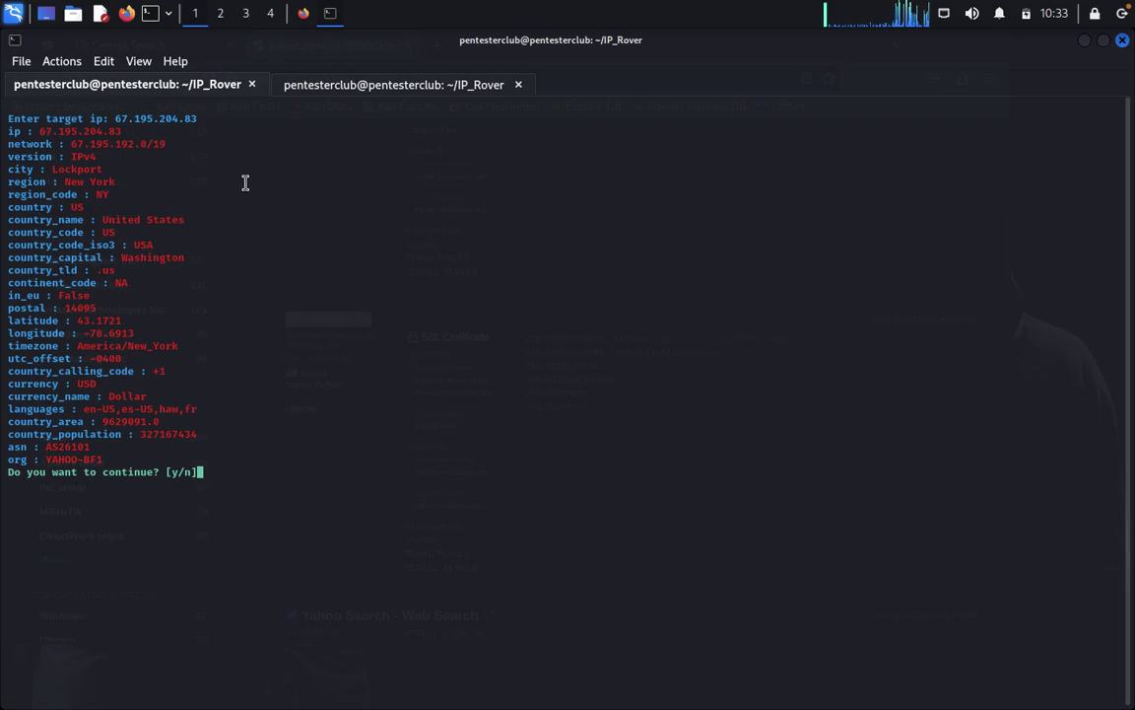
right_click(335, 350)
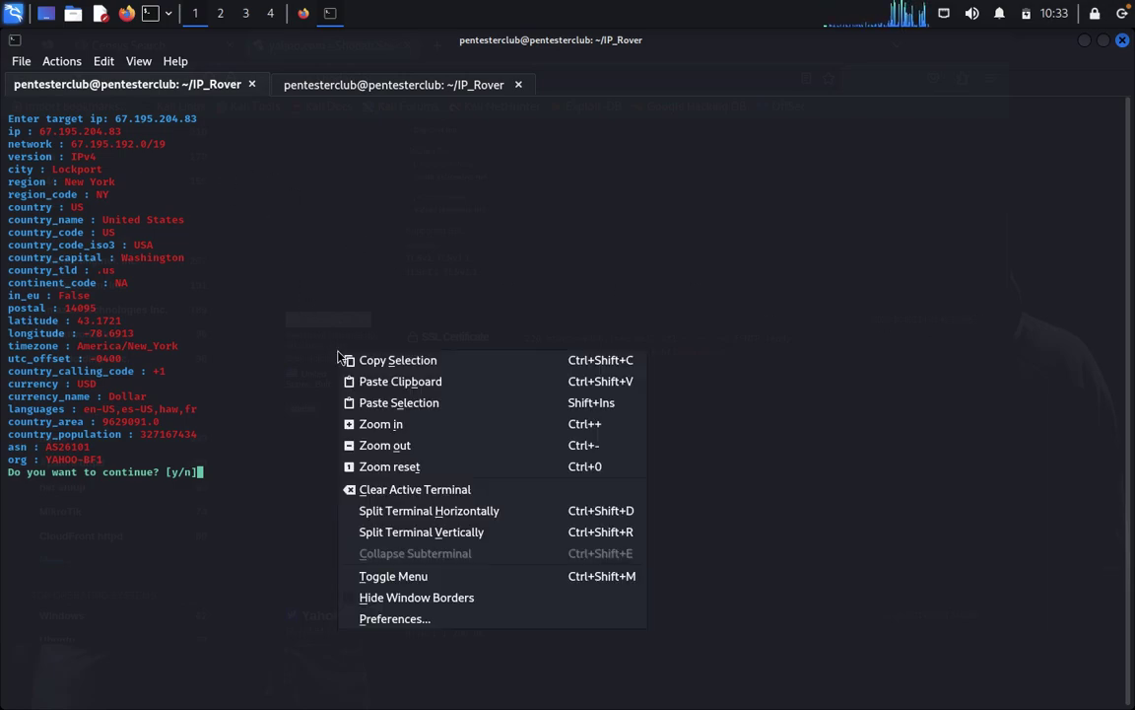
click(241, 414)
text(y)
key(Return)
right_click(243, 423)
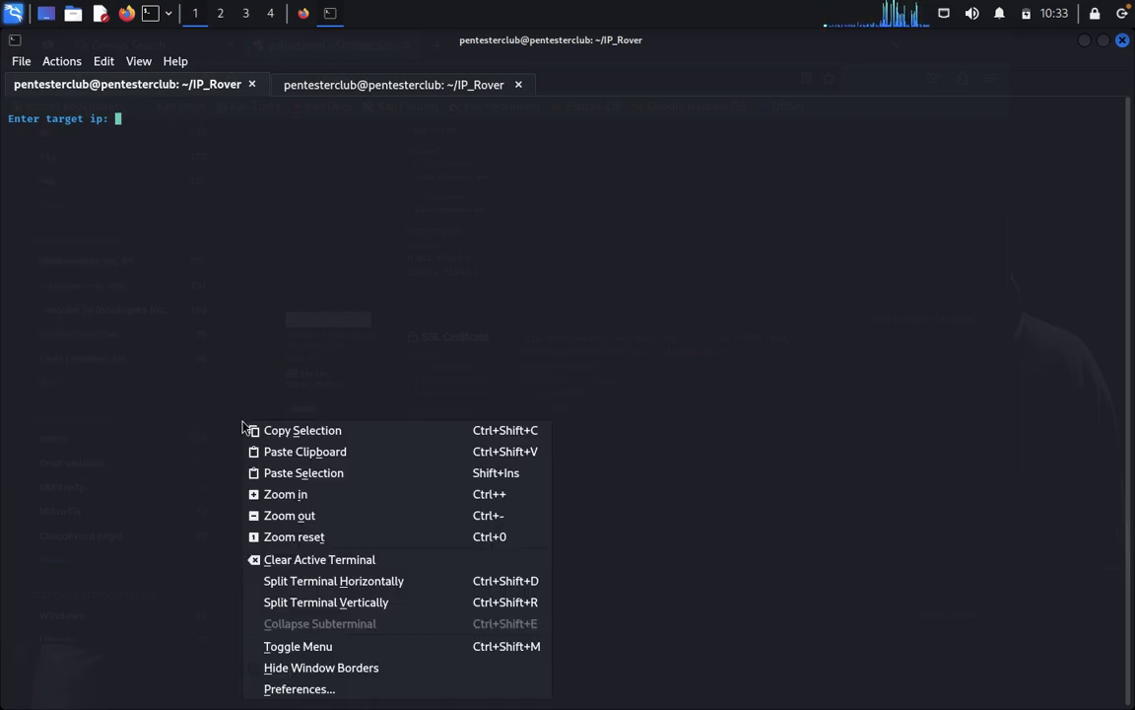